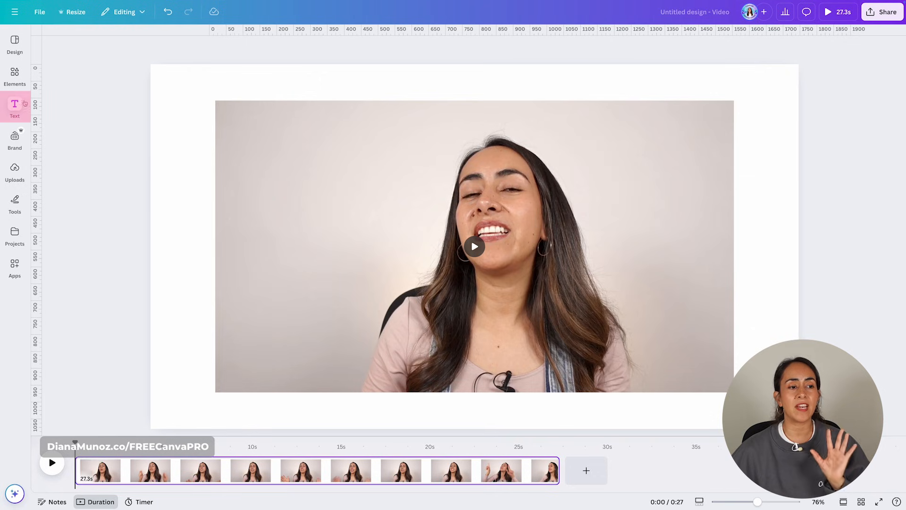
Step: Generate automatic captions for the video with audio using the Captions feature
{"action": "left_click", "coordinate": [21, 109]}
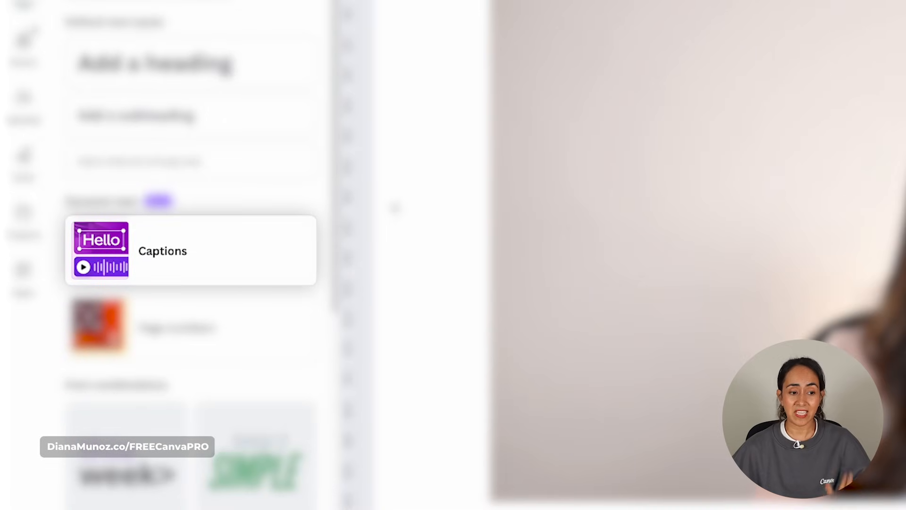
{"action": "left_click", "coordinate": [212, 255]}
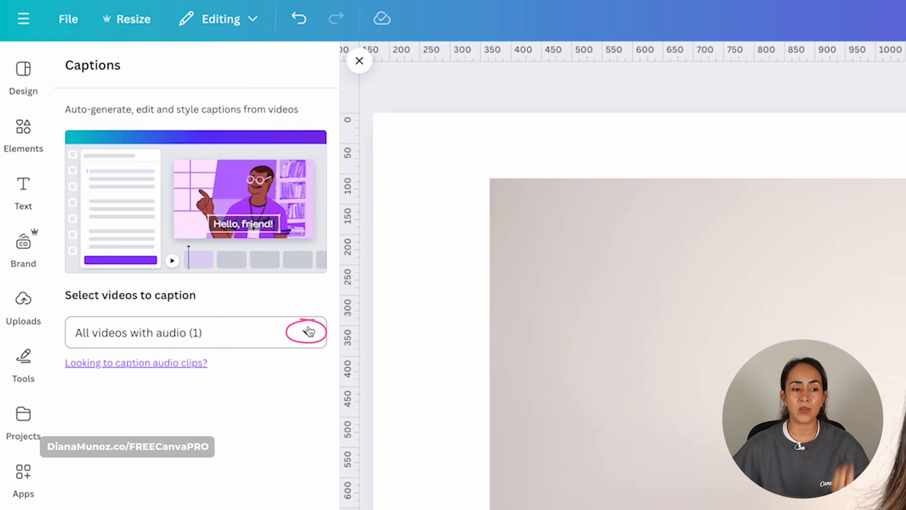
{"action": "left_click", "coordinate": [308, 332]}
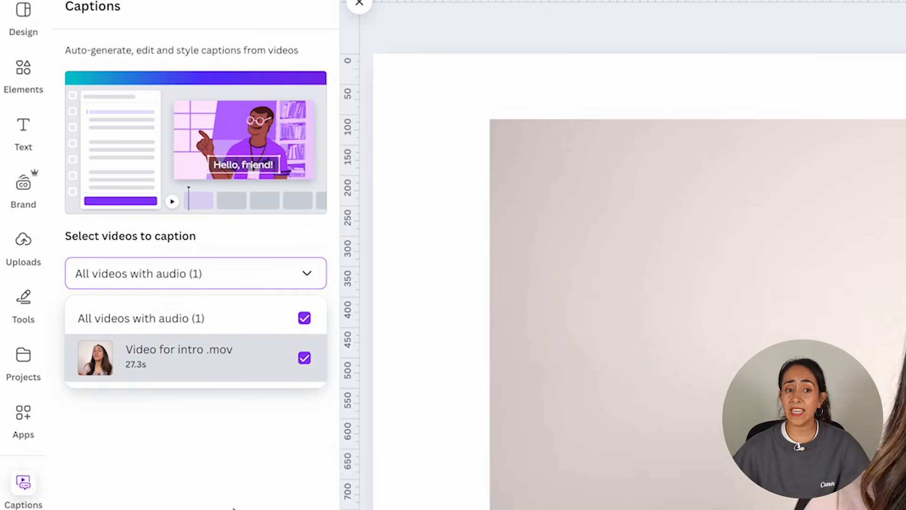
{"action": "left_click", "coordinate": [233, 507]}
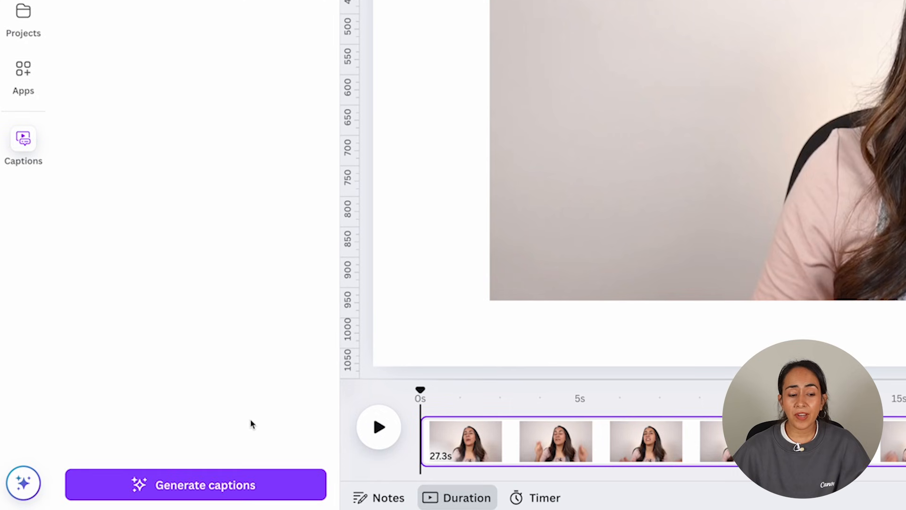
{"action": "left_click", "coordinate": [204, 488]}
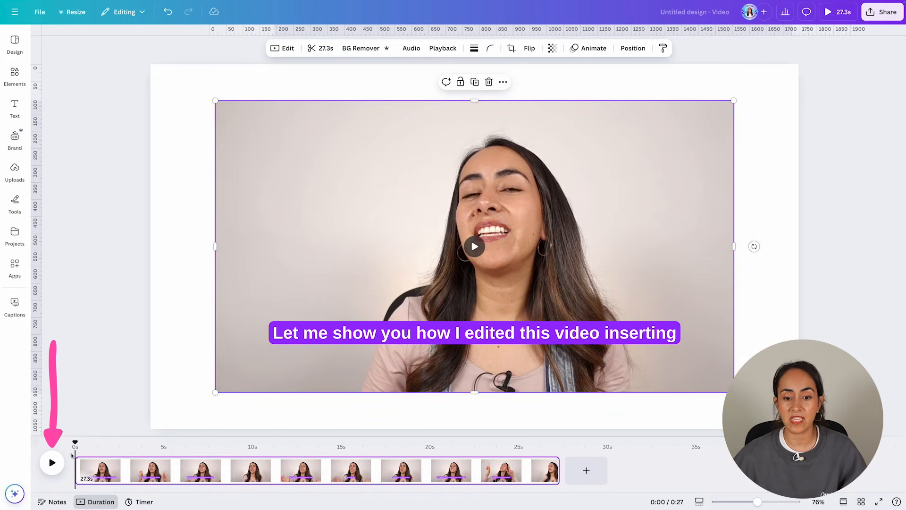
Step: Change the captions' font to Poppins
{"action": "left_click", "coordinate": [53, 463]}
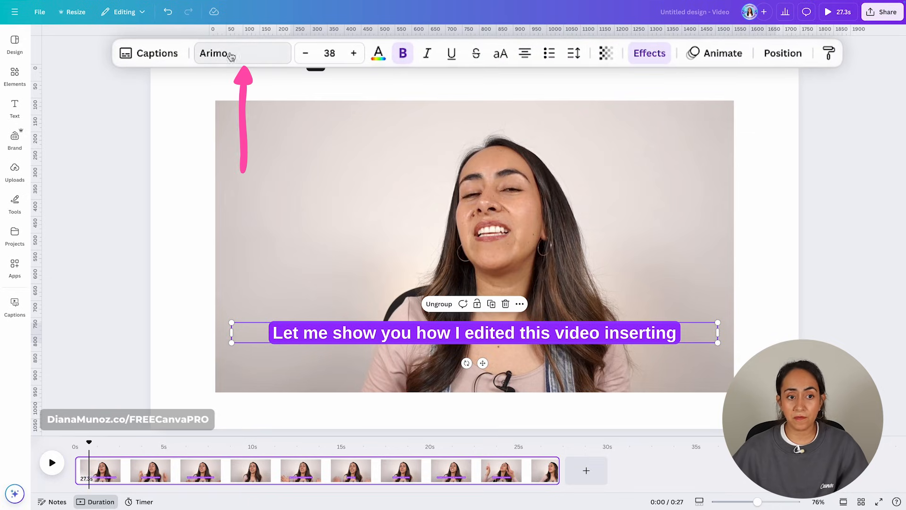
{"action": "left_click", "coordinate": [265, 59]}
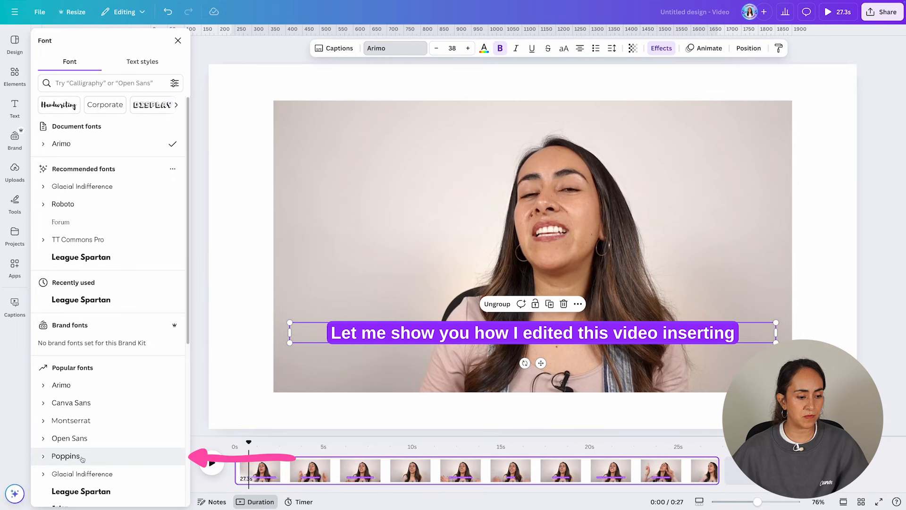
{"action": "left_click", "coordinate": [66, 456]}
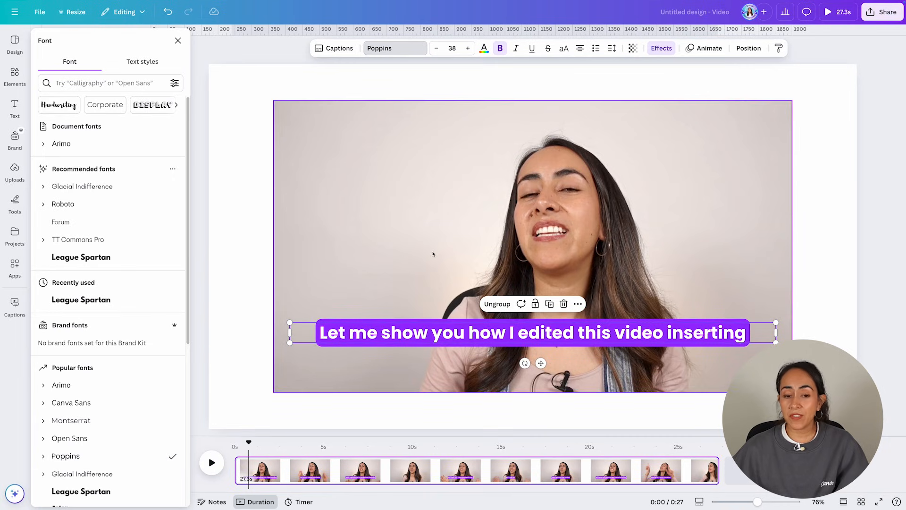
Step: Increase the caption font size to 40
{"action": "left_click", "coordinate": [212, 464]}
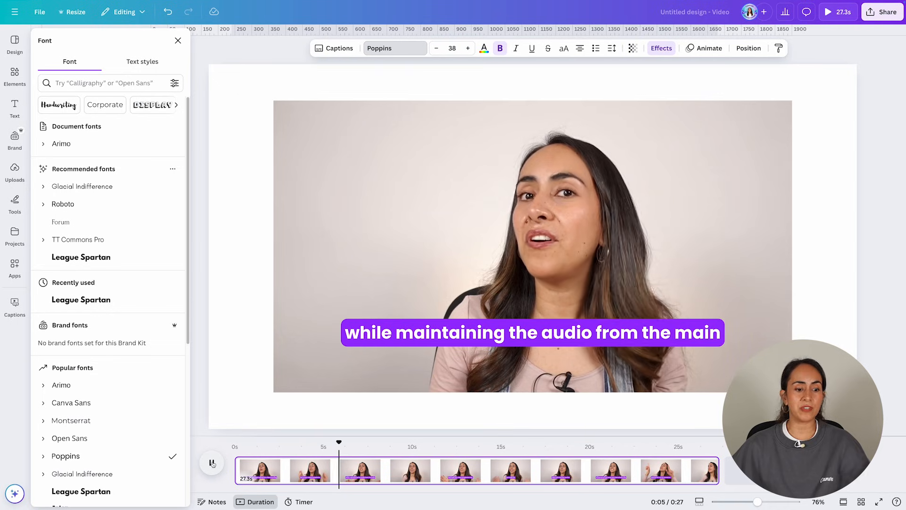
{"action": "left_click", "coordinate": [212, 463]}
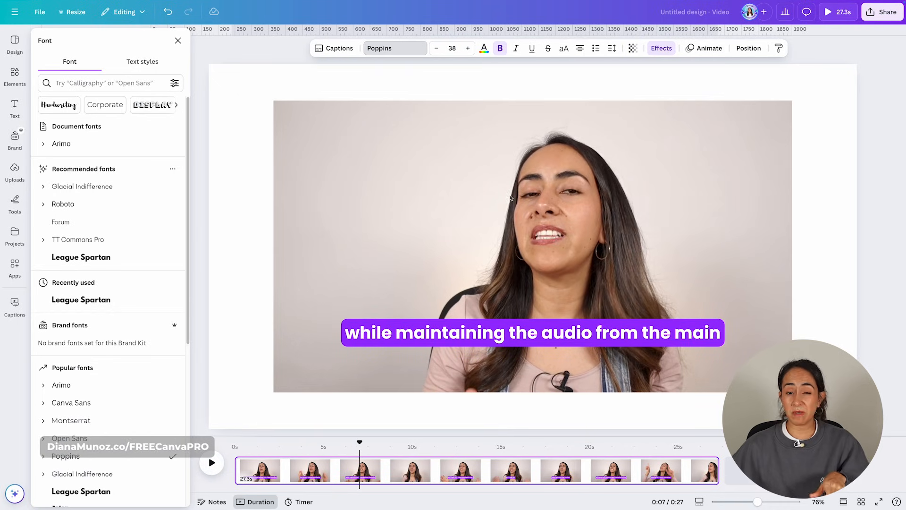
{"action": "left_click", "coordinate": [467, 48]}
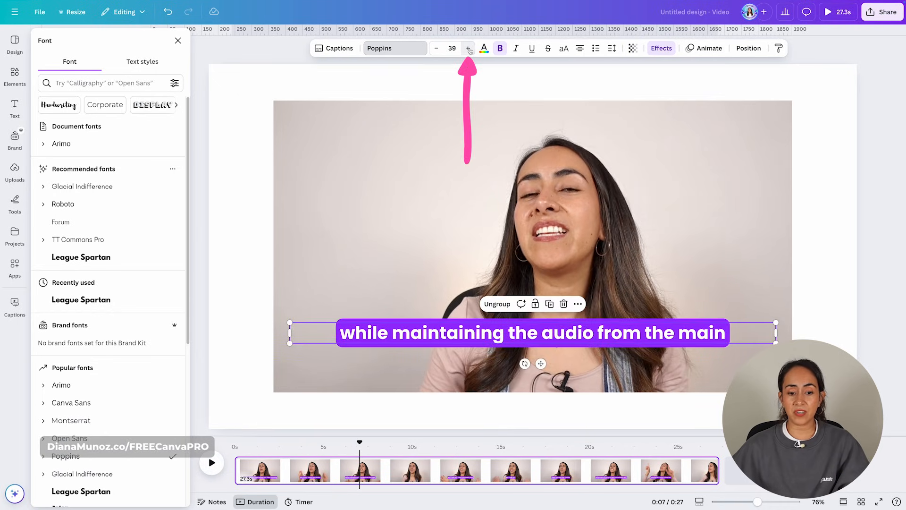
{"action": "left_click", "coordinate": [468, 49]}
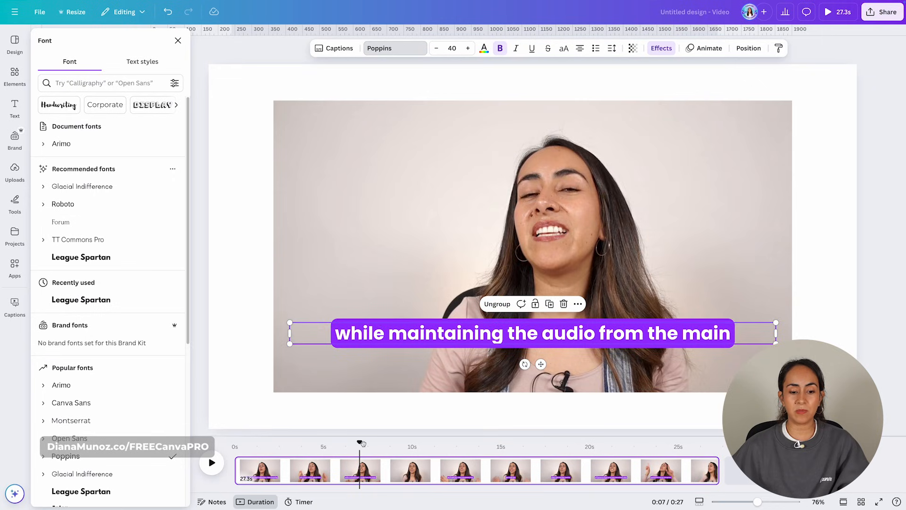
Step: Set the caption text color to light green
{"action": "left_click_drag", "start_coordinate": [362, 443], "coordinate": [296, 454]}
{"action": "left_click", "coordinate": [532, 334]}
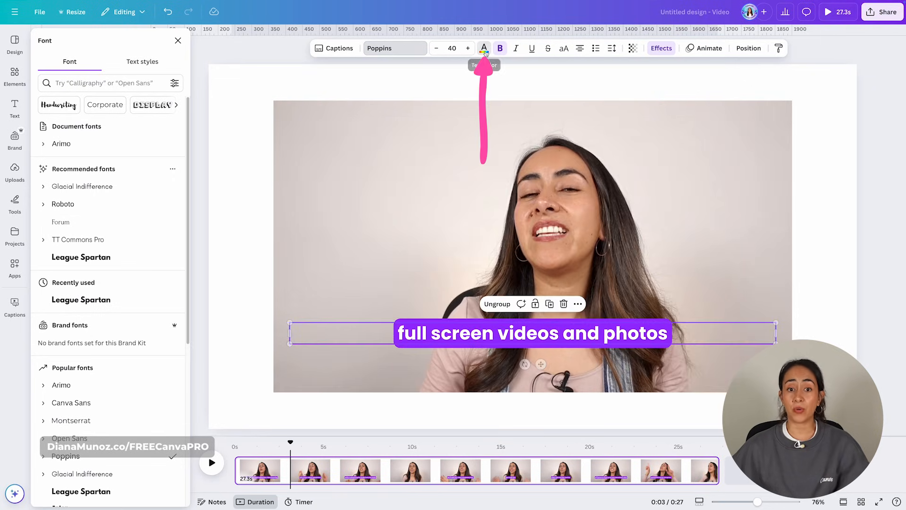
{"action": "left_click", "coordinate": [484, 48]}
{"action": "left_click", "coordinate": [99, 278]}
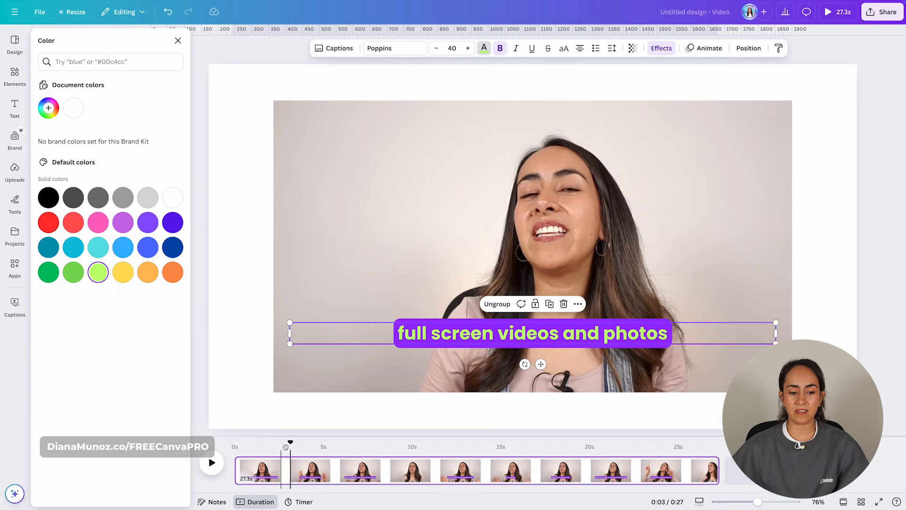
Step: Move the captions up to the top of the video
{"action": "left_click_drag", "start_coordinate": [287, 447], "coordinate": [245, 446]}
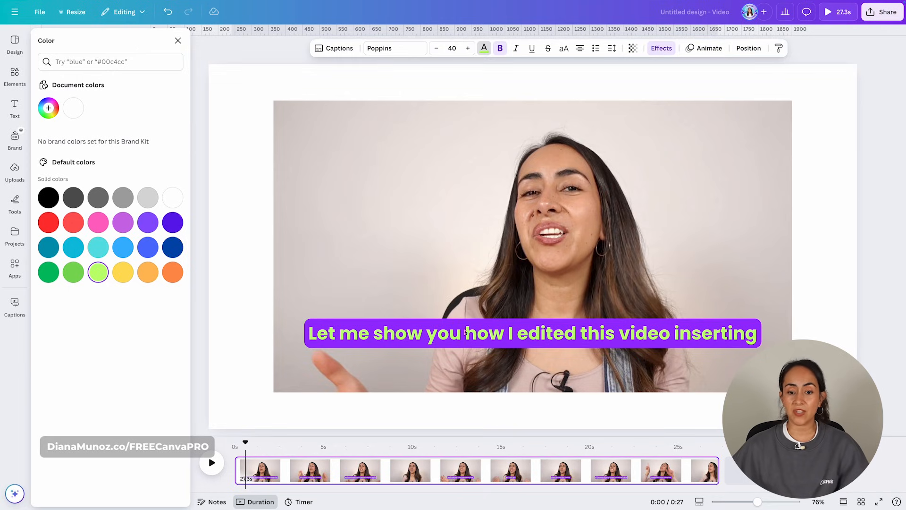
{"action": "left_click", "coordinate": [509, 341]}
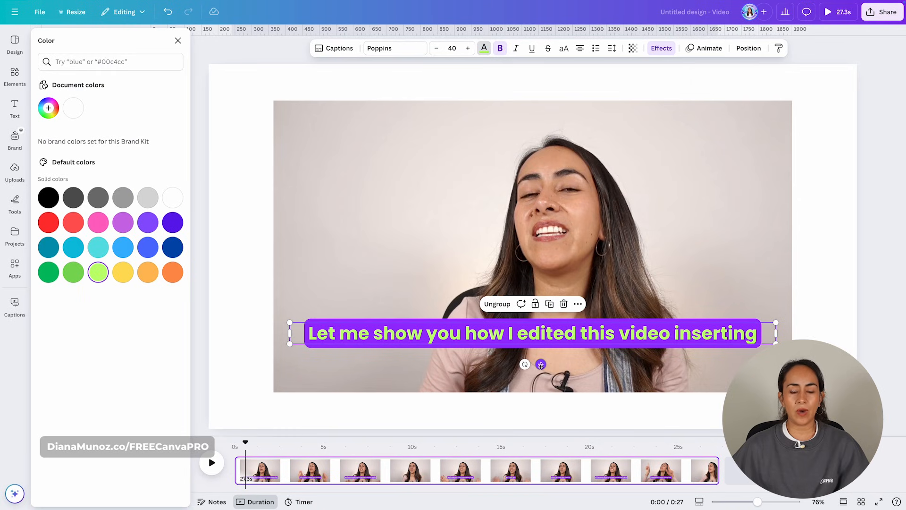
{"action": "left_click_drag", "start_coordinate": [541, 365], "coordinate": [539, 172]}
Step: Change the caption text color to yellow
{"action": "left_click_drag", "start_coordinate": [246, 442], "coordinate": [508, 456]}
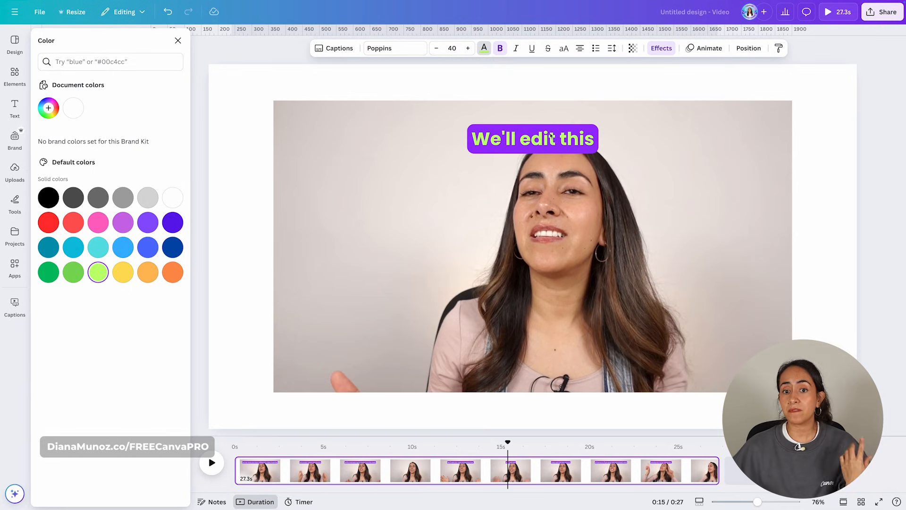
{"action": "left_click", "coordinate": [527, 140]}
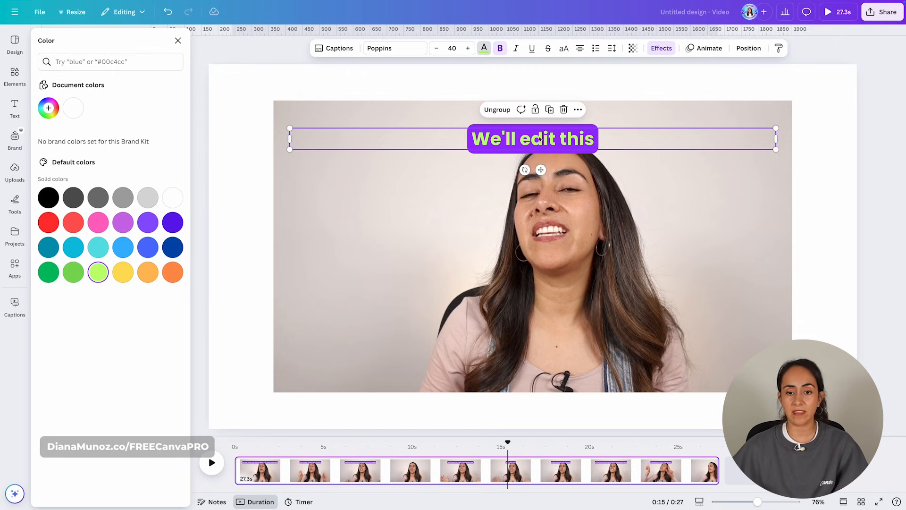
{"action": "left_click", "coordinate": [123, 273]}
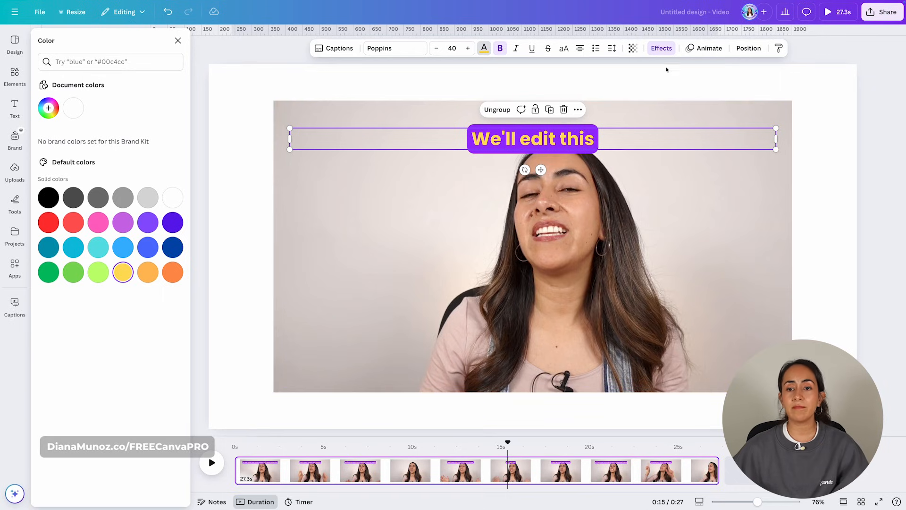
Step: Give the captions a black Background effect
{"action": "left_click", "coordinate": [663, 49]}
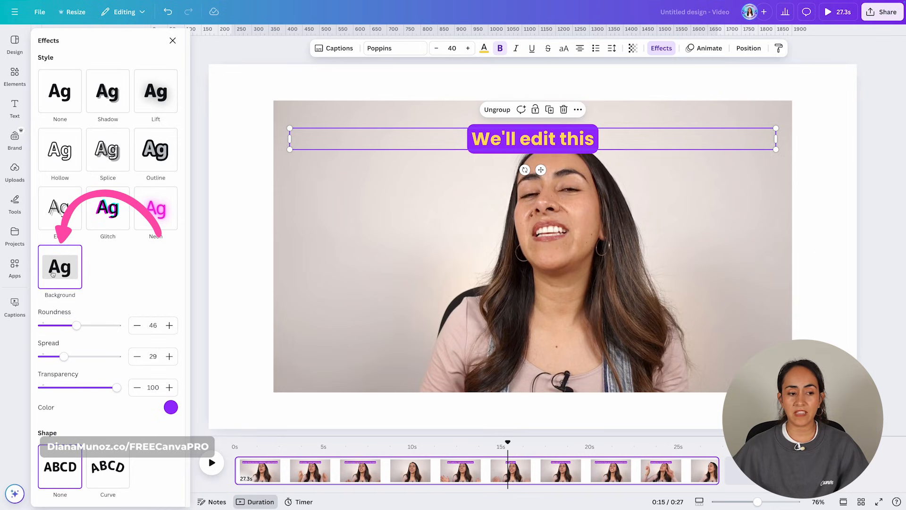
{"action": "left_click", "coordinate": [172, 407]}
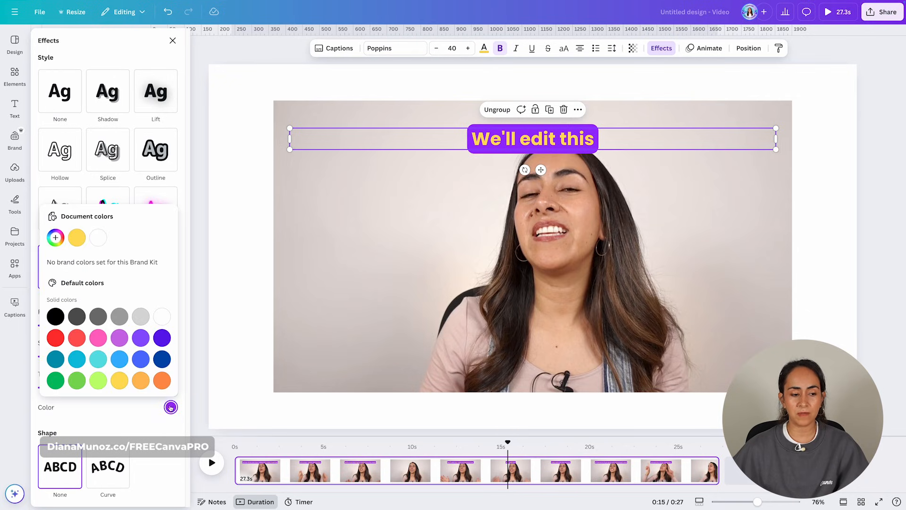
{"action": "left_click", "coordinate": [76, 340]}
{"action": "left_click", "coordinate": [78, 316]}
{"action": "left_click", "coordinate": [55, 317]}
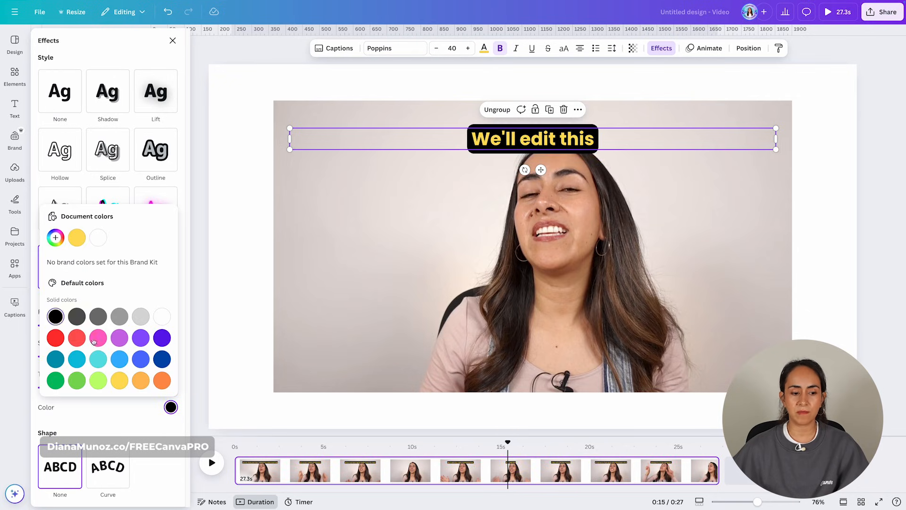
Step: Adjust the background effect's transparency and spread to 60, and reduce its roundness
{"action": "left_click", "coordinate": [144, 410]}
{"action": "left_click_drag", "start_coordinate": [158, 436], "coordinate": [133, 453]}
{"action": "left_click_drag", "start_coordinate": [86, 393], "coordinate": [127, 395]}
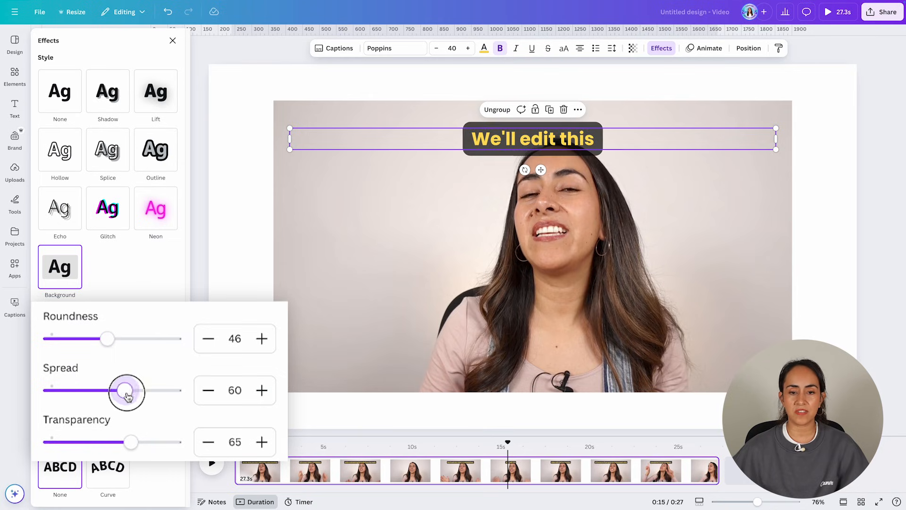
{"action": "left_click_drag", "start_coordinate": [107, 339], "coordinate": [49, 340]}
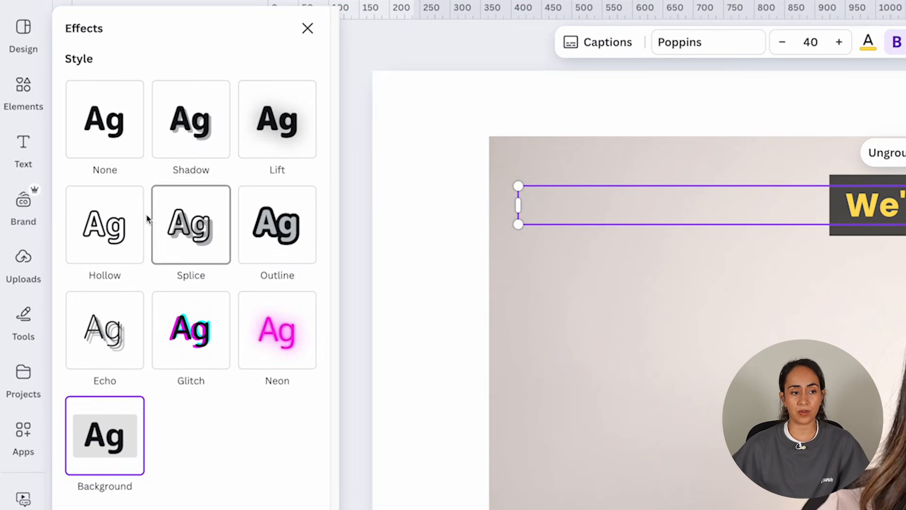
Step: Apply a black Outline effect to the captions with thickness 80
{"action": "left_click", "coordinate": [289, 225]}
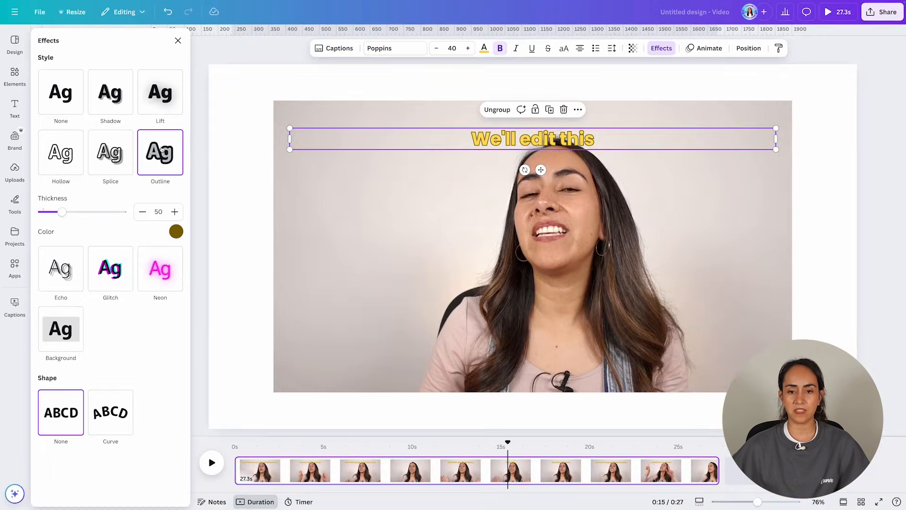
{"action": "left_click", "coordinate": [177, 232]}
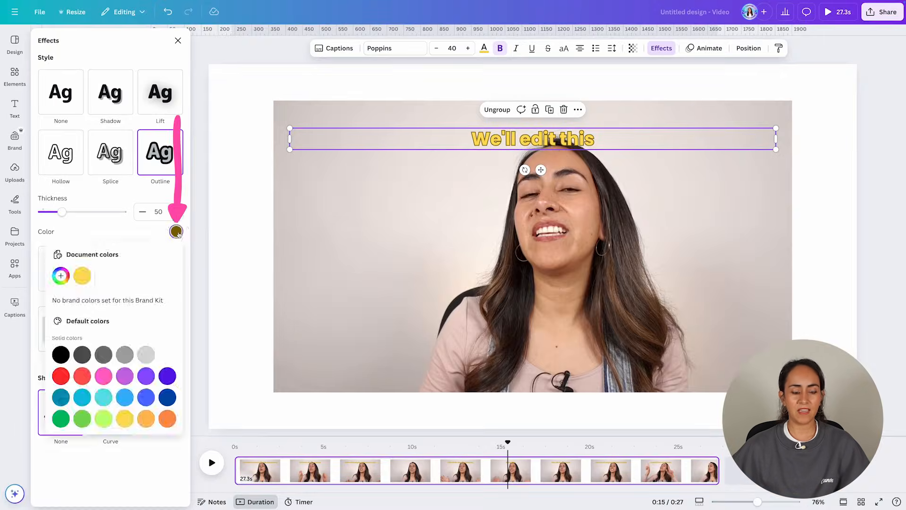
{"action": "left_click", "coordinate": [60, 354]}
{"action": "left_click_drag", "start_coordinate": [62, 212], "coordinate": [92, 211]}
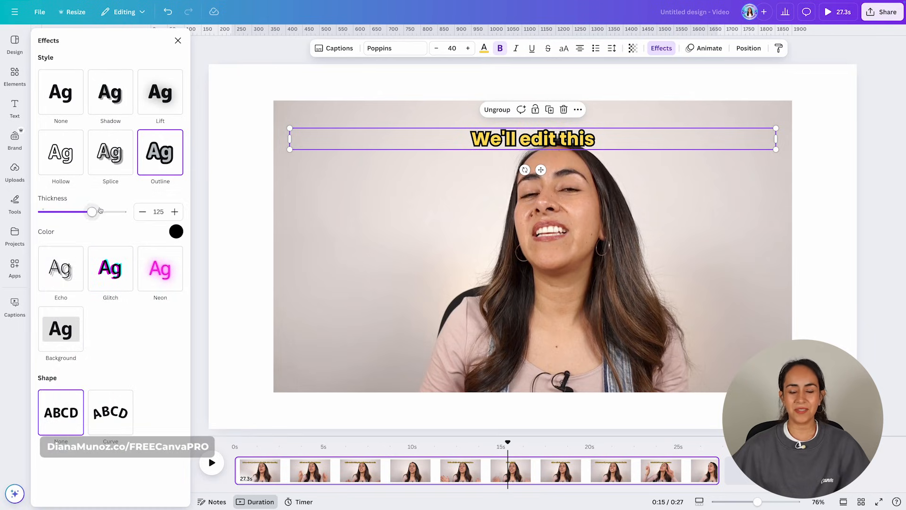
{"action": "left_click_drag", "start_coordinate": [521, 447], "coordinate": [208, 455]}
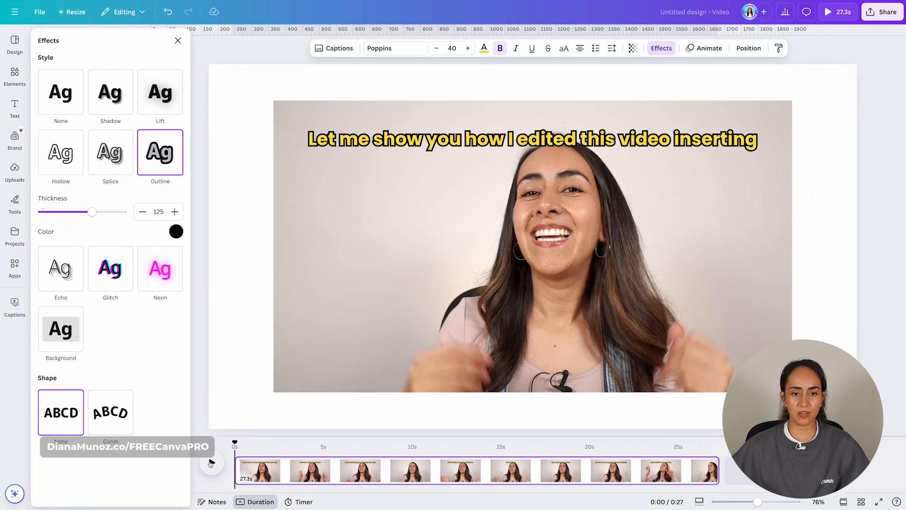
{"action": "left_click_drag", "start_coordinate": [92, 212], "coordinate": [74, 211]}
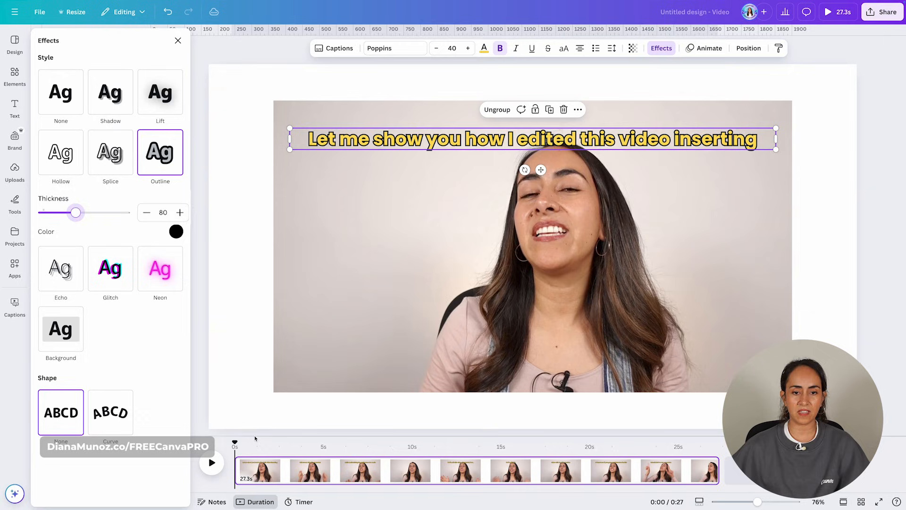
Step: Set the captions' letter spacing to 37 and preview the video
{"action": "left_click", "coordinate": [612, 49]}
{"action": "left_click_drag", "start_coordinate": [585, 92], "coordinate": [587, 92]}
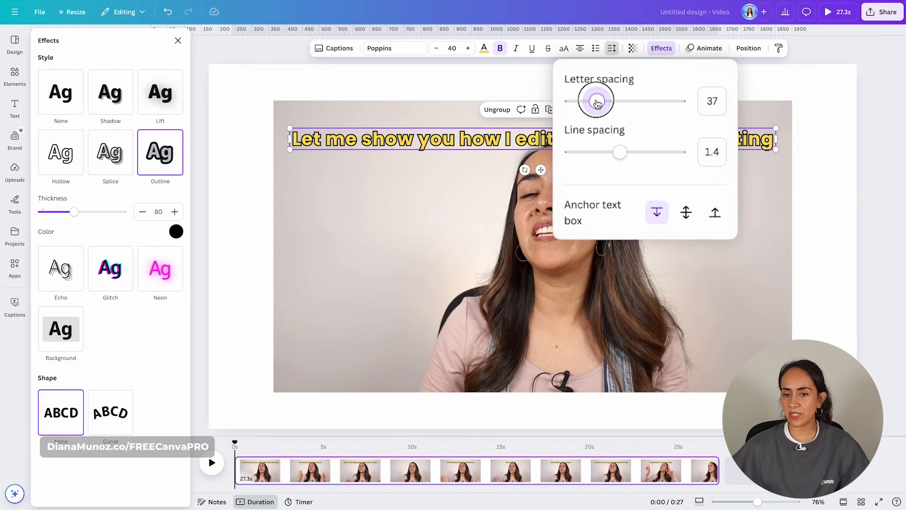
{"action": "left_click", "coordinate": [211, 462]}
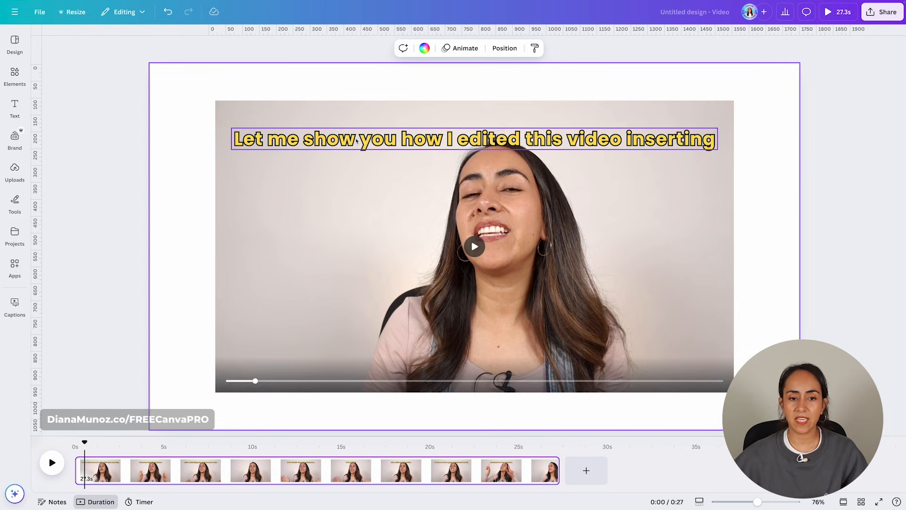
Step: Open the caption text list for the selected captions
{"action": "left_click", "coordinate": [397, 143]}
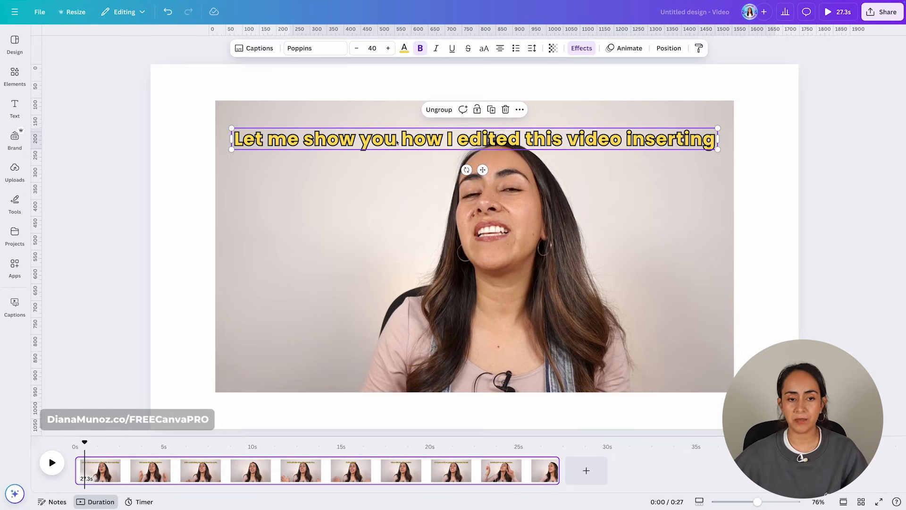
{"action": "left_click", "coordinate": [255, 49]}
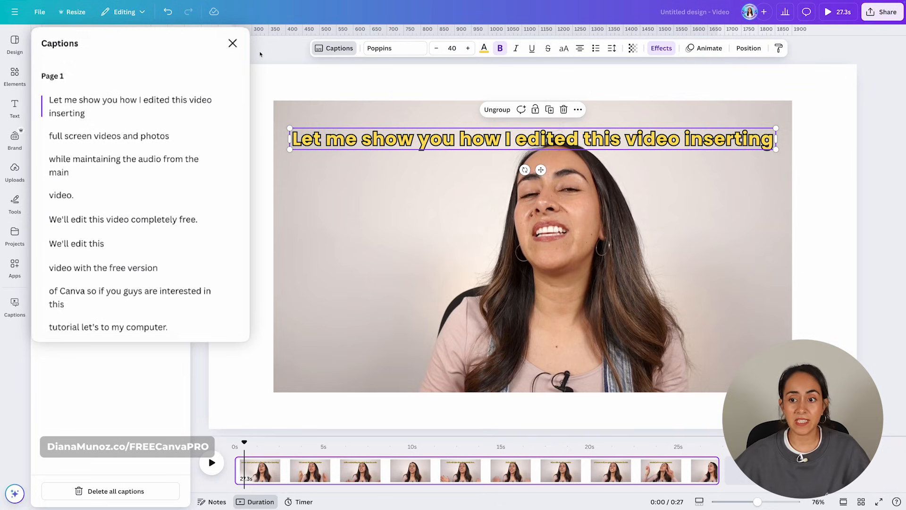
{"action": "left_click", "coordinate": [86, 112]}
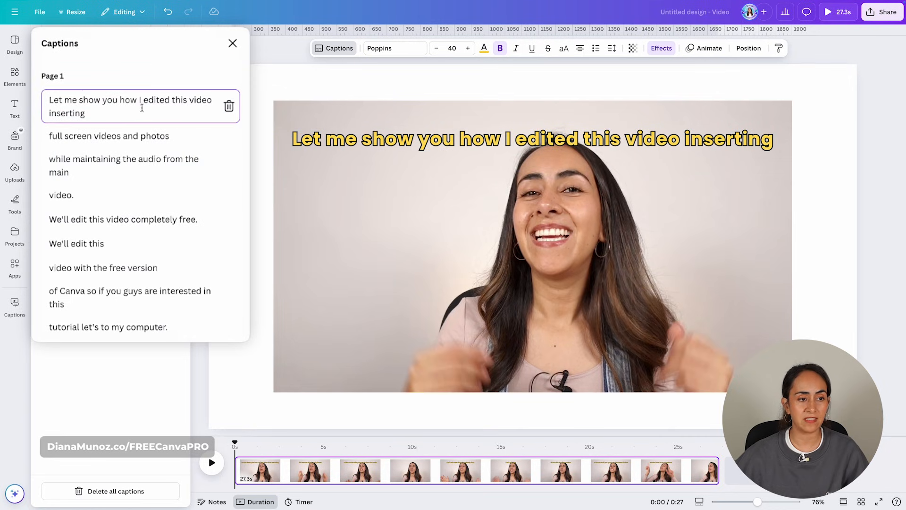
{"action": "key", "text": "BackSpace"}
{"action": "key", "text": "BackSpace"}
{"action": "key", "text": "BackSpace"}
{"action": "key", "text": "BackSpace"}
{"action": "key", "text": "BackSpace"}
{"action": "key", "text": "BackSpace"}
{"action": "key", "text": "BackSpace"}
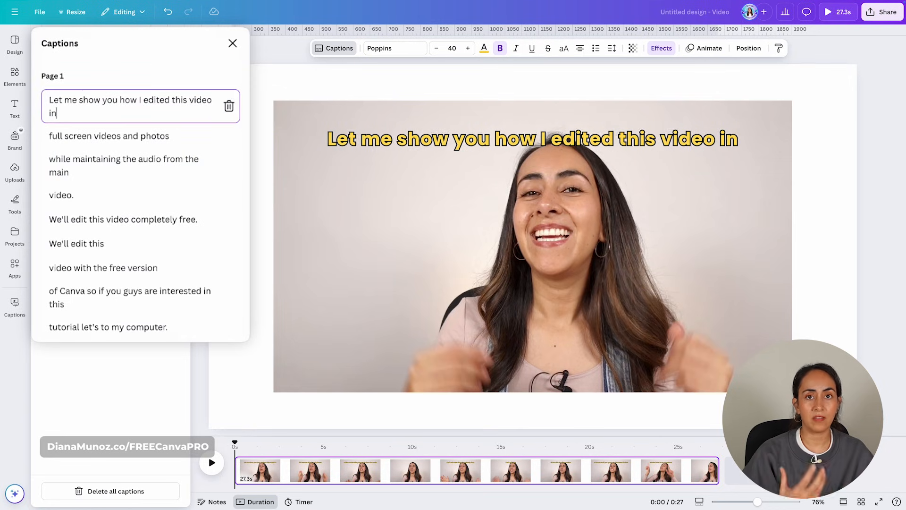
{"action": "type", "text": "serting"}
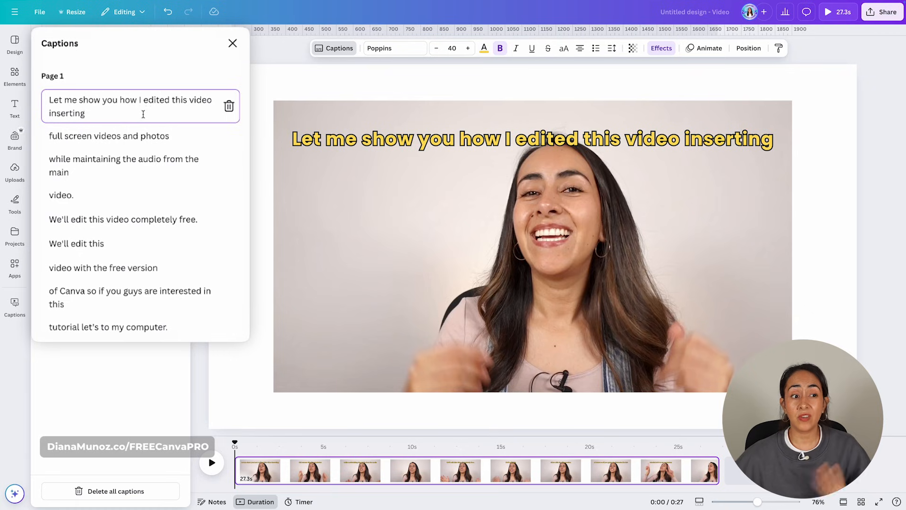
Step: Break the first caption into two lines after 'how'
{"action": "left_click", "coordinate": [139, 101]}
{"action": "key", "text": "Return"}
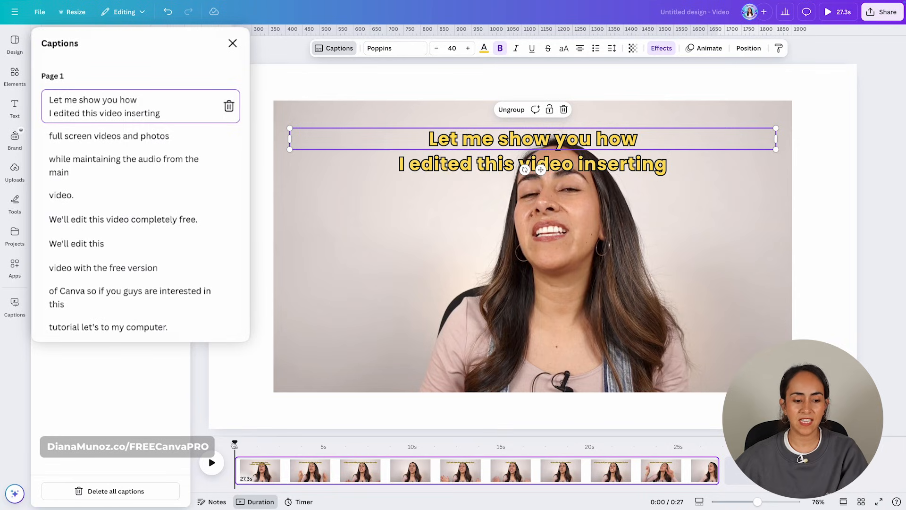
Step: Break the caption 'while maintaining the audio from the main' into two lines after 'audio'
{"action": "left_click_drag", "start_coordinate": [234, 445], "coordinate": [373, 455]}
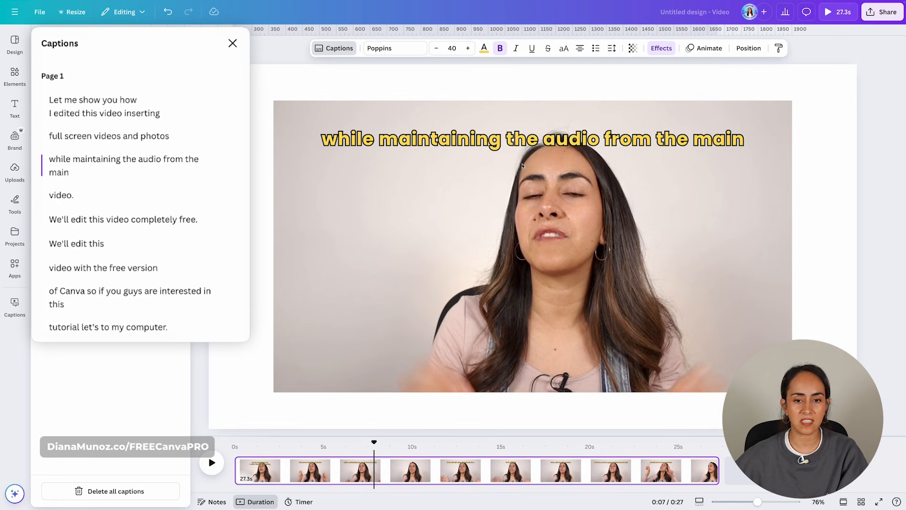
{"action": "left_click", "coordinate": [522, 142]}
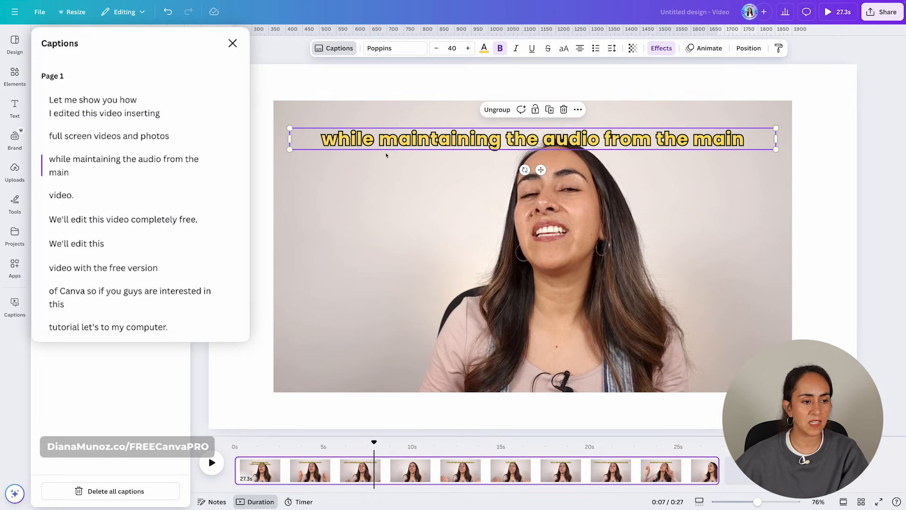
{"action": "left_click", "coordinate": [159, 160]}
{"action": "key", "text": "Delete"}
{"action": "key", "text": "Return"}
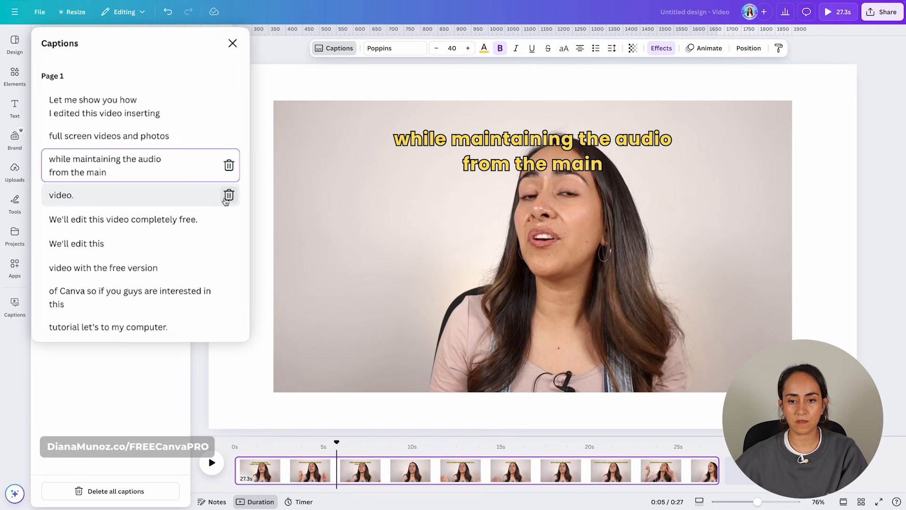
Step: Delete the 'video.' caption, then delete all captions
{"action": "left_click_drag", "start_coordinate": [336, 443], "coordinate": [382, 445]}
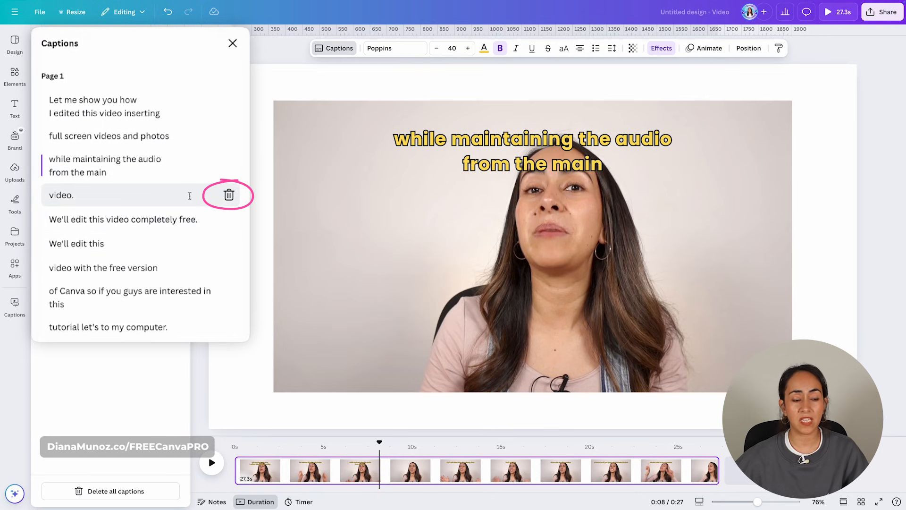
{"action": "left_click", "coordinate": [229, 194]}
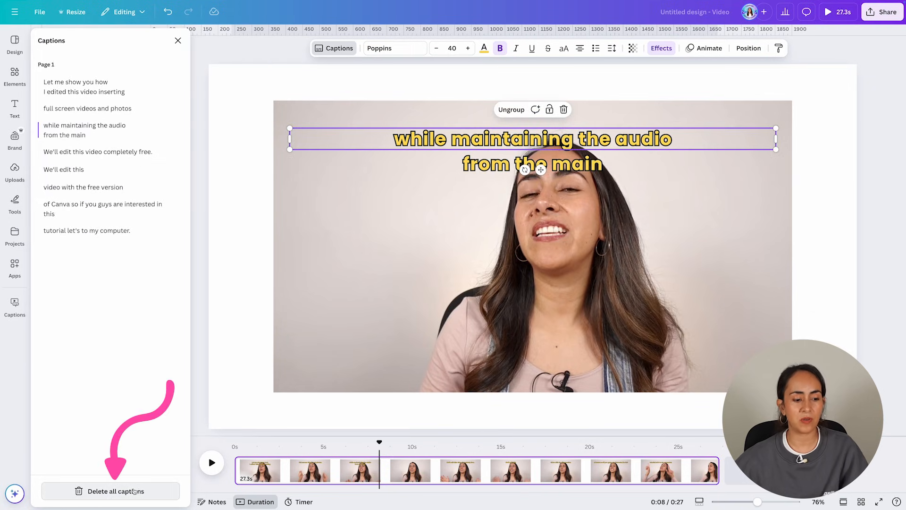
{"action": "left_click", "coordinate": [150, 492]}
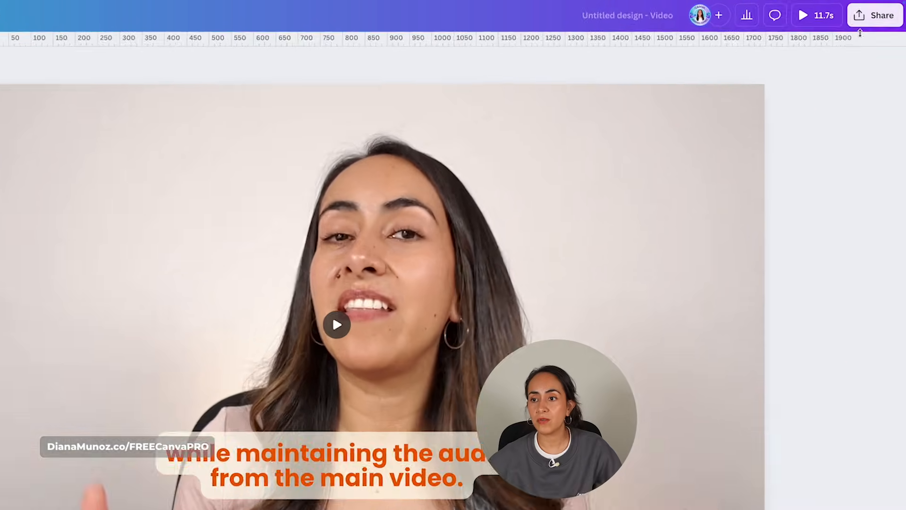
Step: Open the design's download options and expand the file type list
{"action": "left_click", "coordinate": [882, 12]}
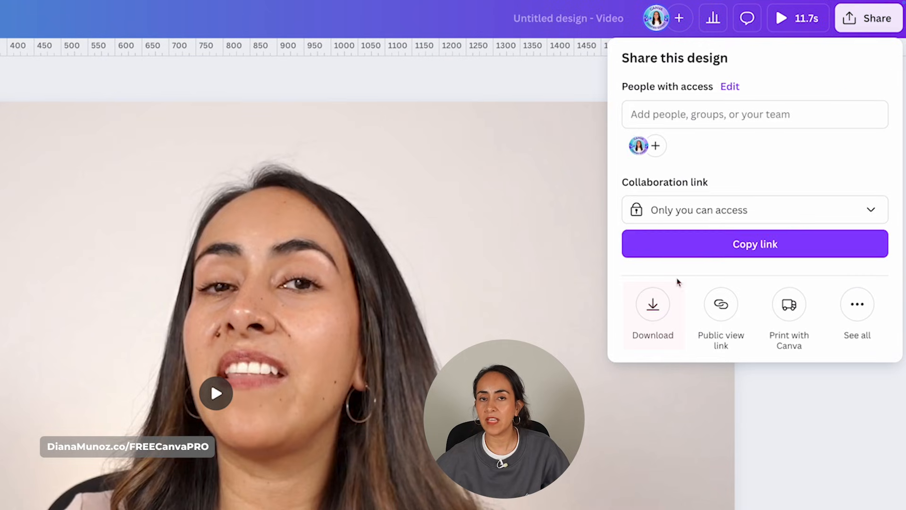
{"action": "left_click", "coordinate": [641, 301]}
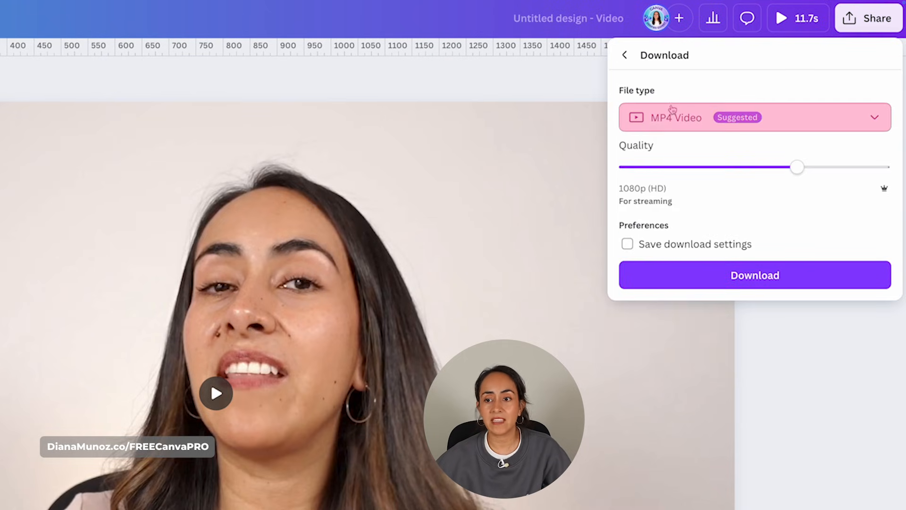
{"action": "left_click", "coordinate": [874, 114]}
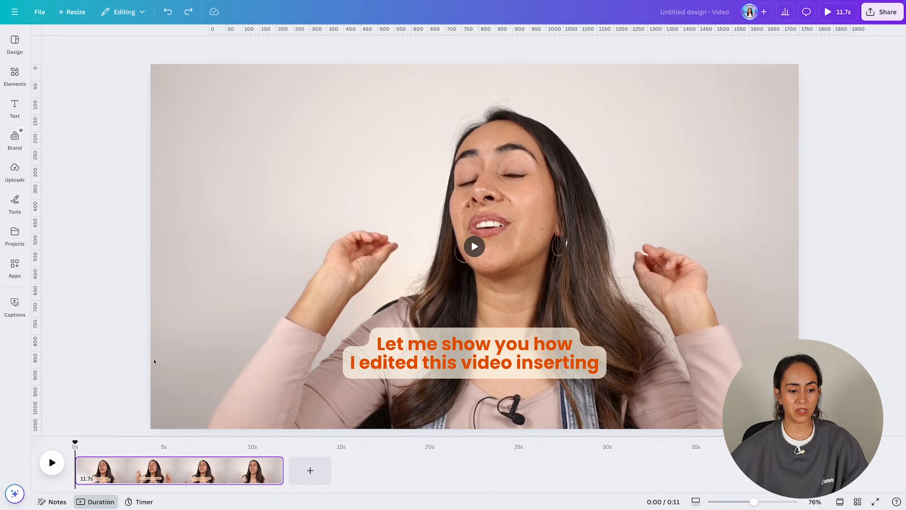
Step: Trim the start of the video clip down to about 9.0 s and play it
{"action": "left_click", "coordinate": [51, 463]}
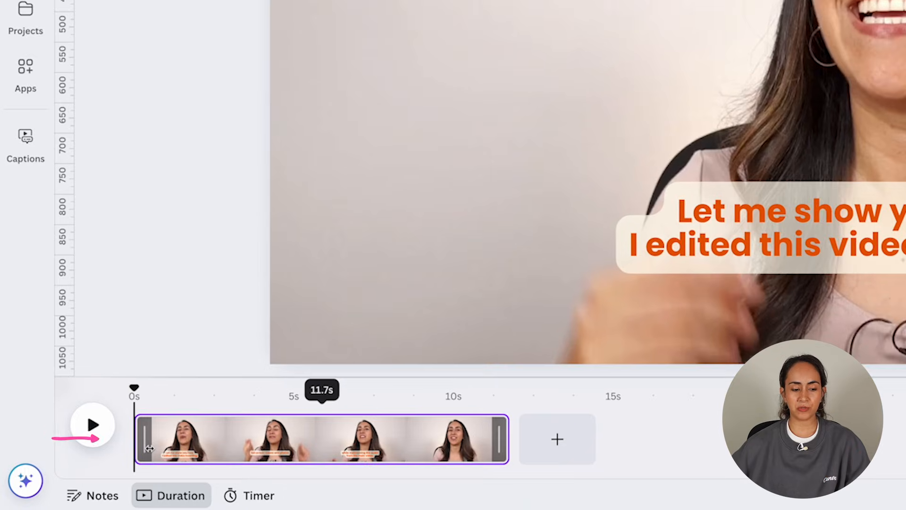
{"action": "left_click_drag", "start_coordinate": [142, 444], "coordinate": [228, 441]}
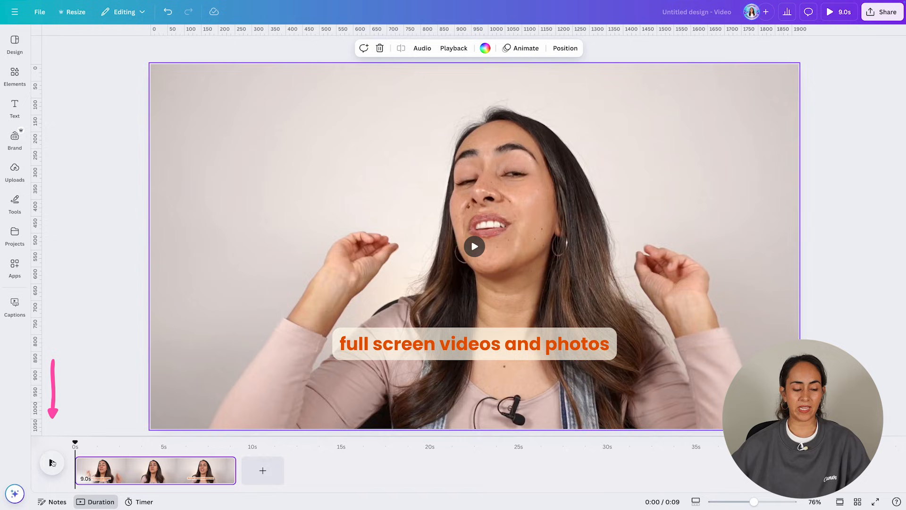
{"action": "left_click", "coordinate": [52, 463]}
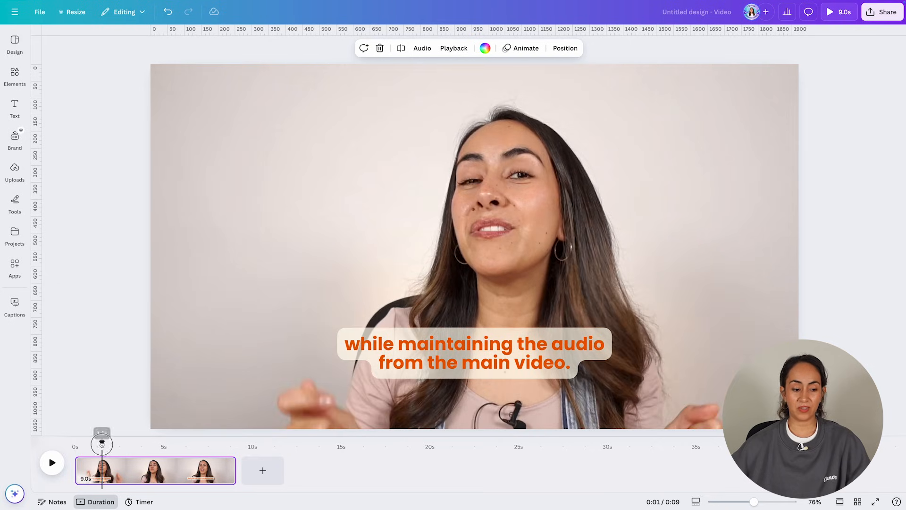
Step: Replay the trimmed clip from the beginning, then undo the trim
{"action": "left_click_drag", "start_coordinate": [102, 444], "coordinate": [69, 447]}
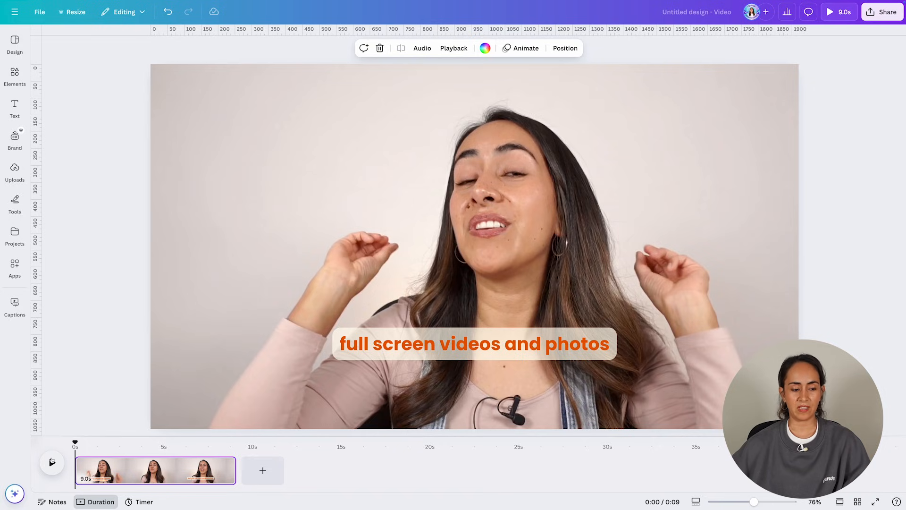
{"action": "left_click", "coordinate": [53, 462]}
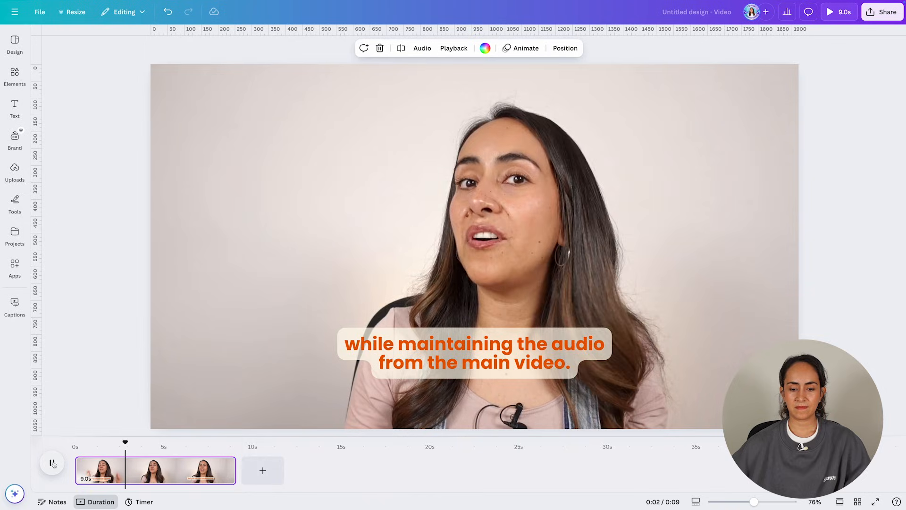
{"action": "left_click", "coordinate": [53, 462]}
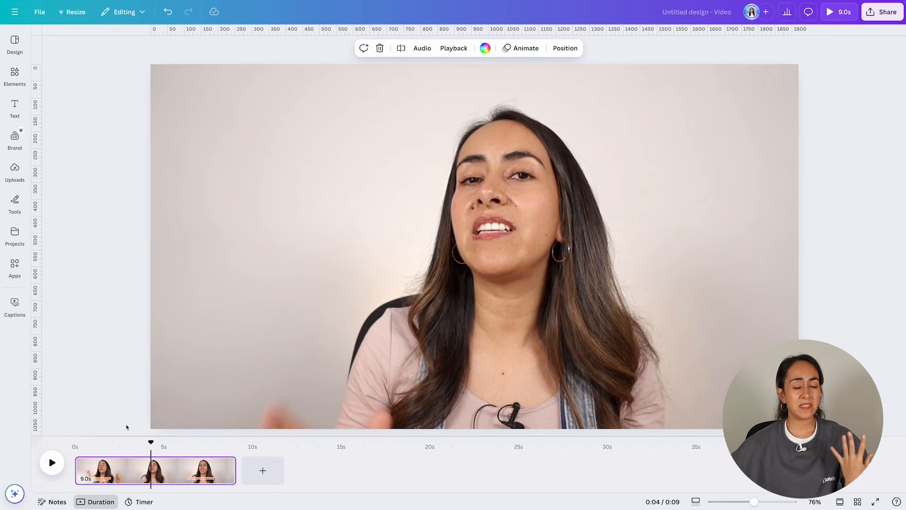
{"action": "left_click", "coordinate": [168, 12]}
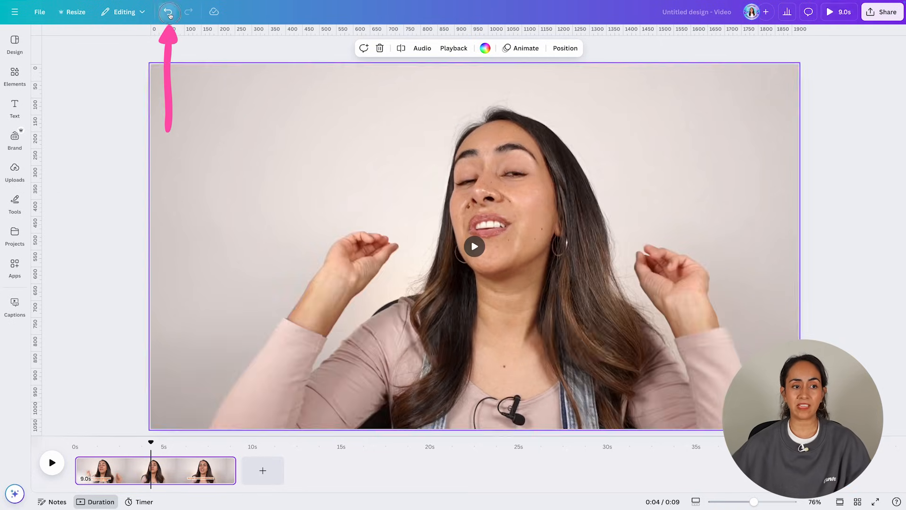
Step: Preview the video clip from the start
{"action": "left_click", "coordinate": [77, 470]}
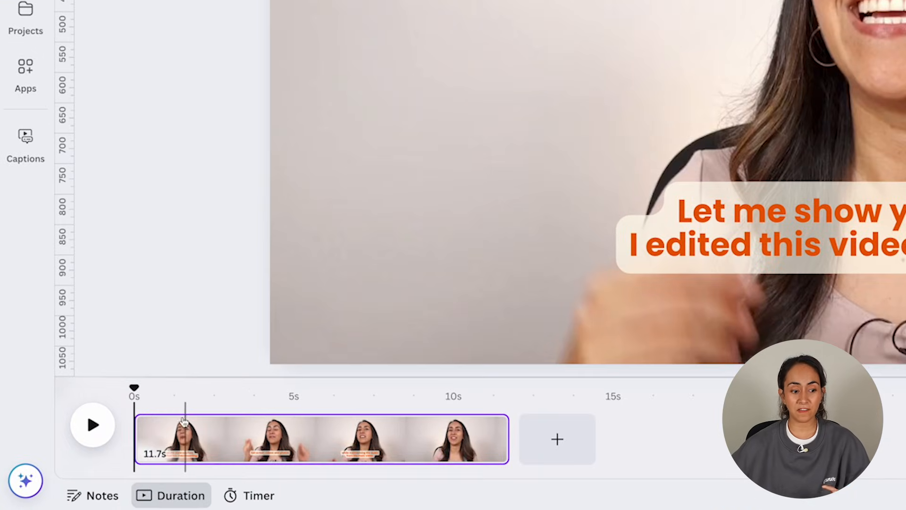
{"action": "mouse_move", "coordinate": [121, 448]}
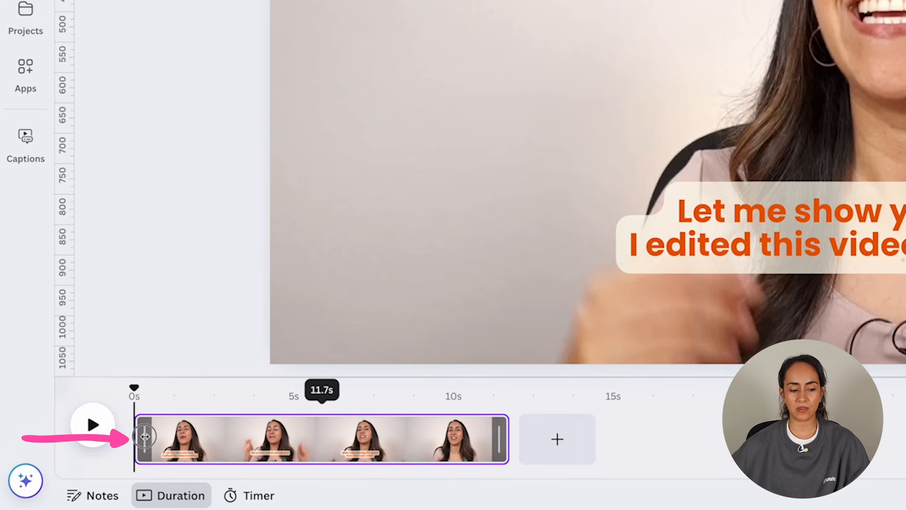
{"action": "mouse_move", "coordinate": [145, 437]}
{"action": "left_mouse_down"}
{"action": "mouse_move", "coordinate": [255, 439]}
{"action": "mouse_move", "coordinate": [136, 439]}
{"action": "left_mouse_up"}
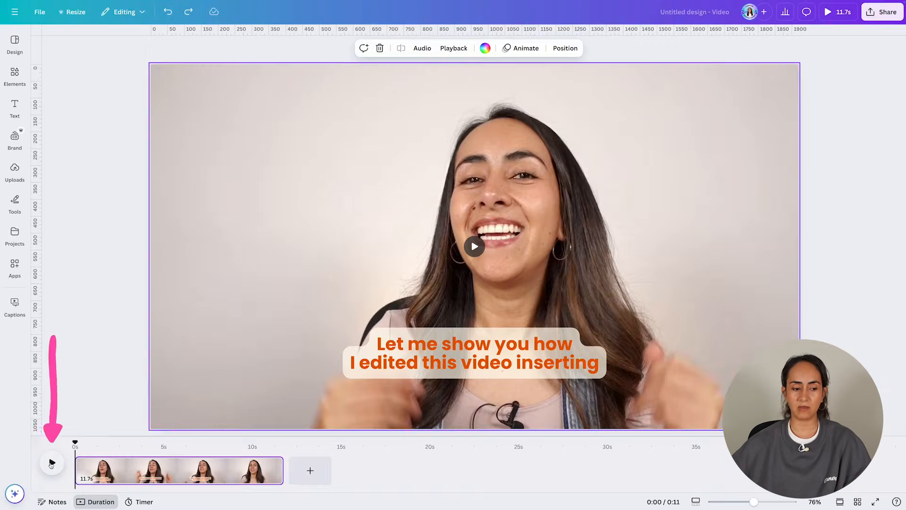
{"action": "left_click", "coordinate": [91, 426]}
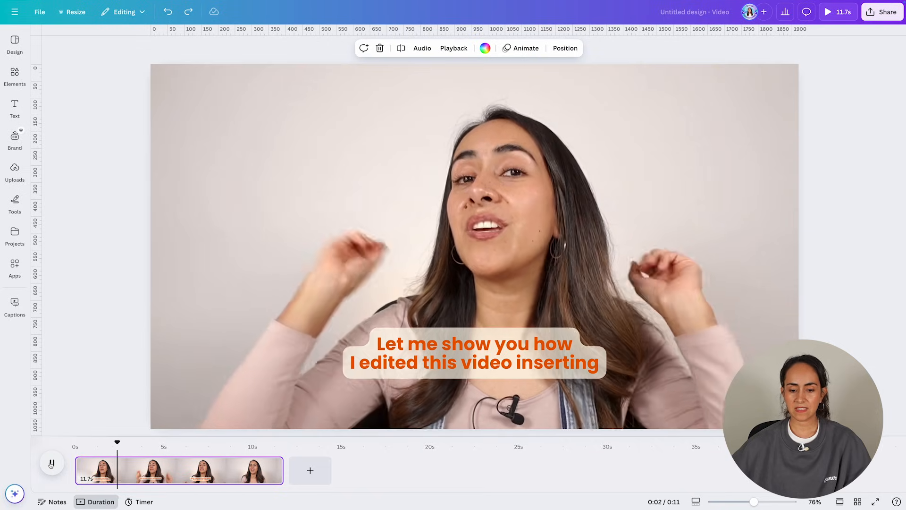
{"action": "left_click", "coordinate": [51, 464]}
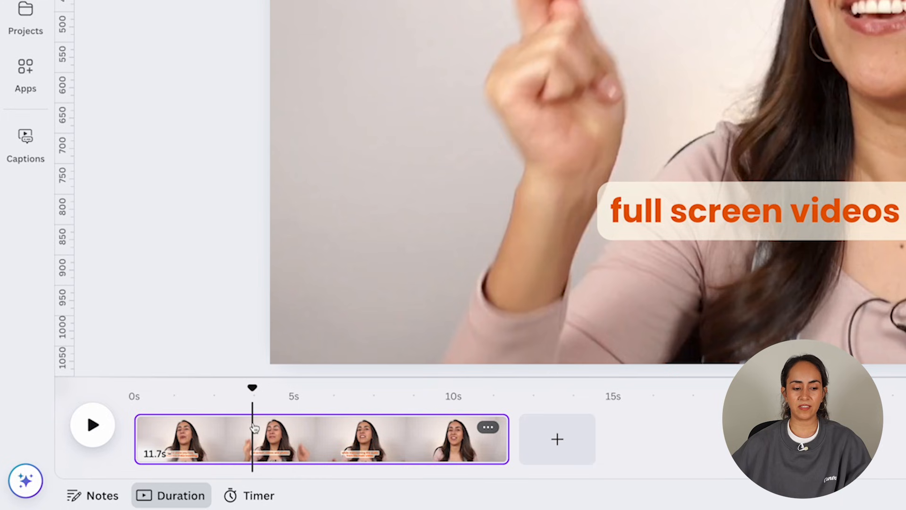
Step: Split the clip at about 4 s, delete the first segment, and replay from the start
{"action": "right_click", "coordinate": [254, 428]}
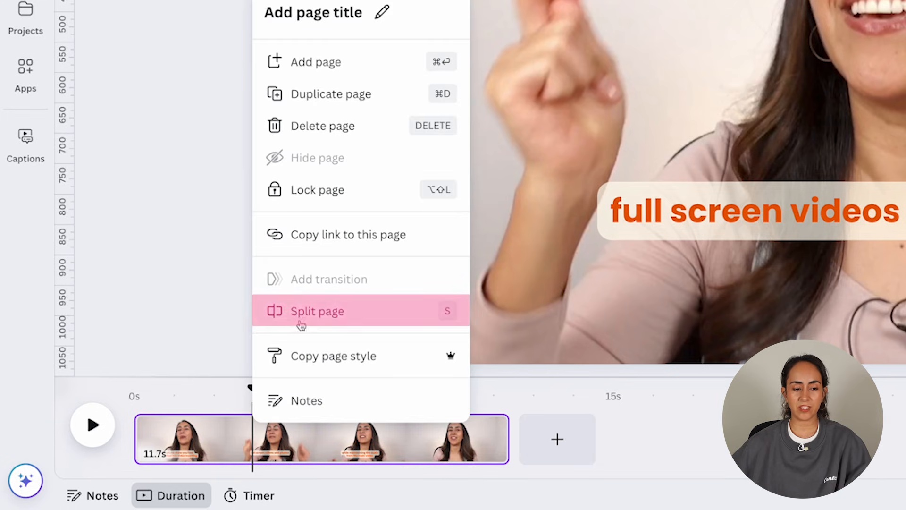
{"action": "key", "text": "s"}
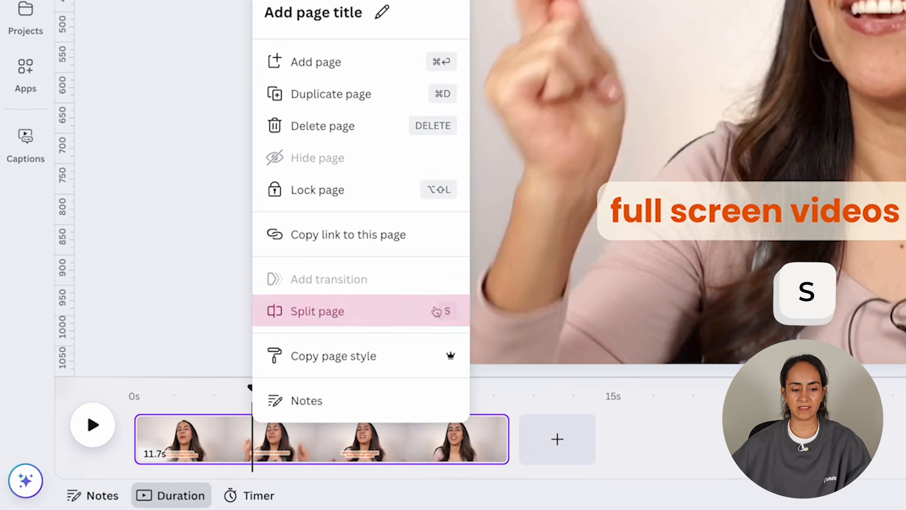
{"action": "key", "text": "Delete"}
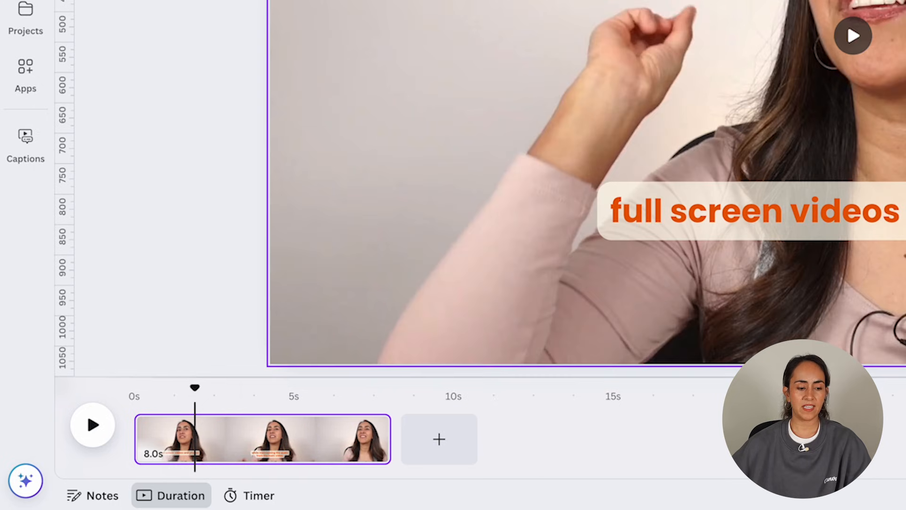
{"action": "left_click_drag", "start_coordinate": [194, 388], "coordinate": [115, 399]}
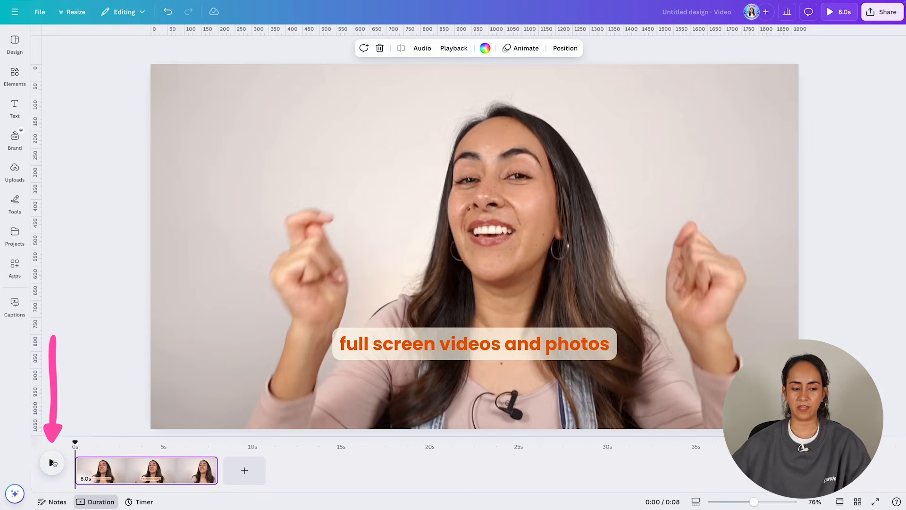
{"action": "left_click", "coordinate": [53, 462]}
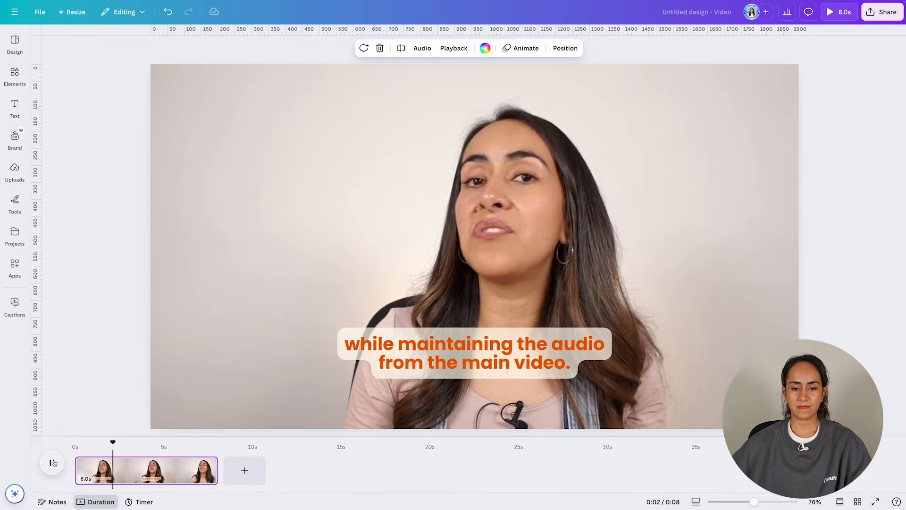
{"action": "left_click", "coordinate": [53, 462]}
Step: Add a new page and place the 7.6 s uploaded video of the speaker in an orange top on it
{"action": "left_click", "coordinate": [245, 470]}
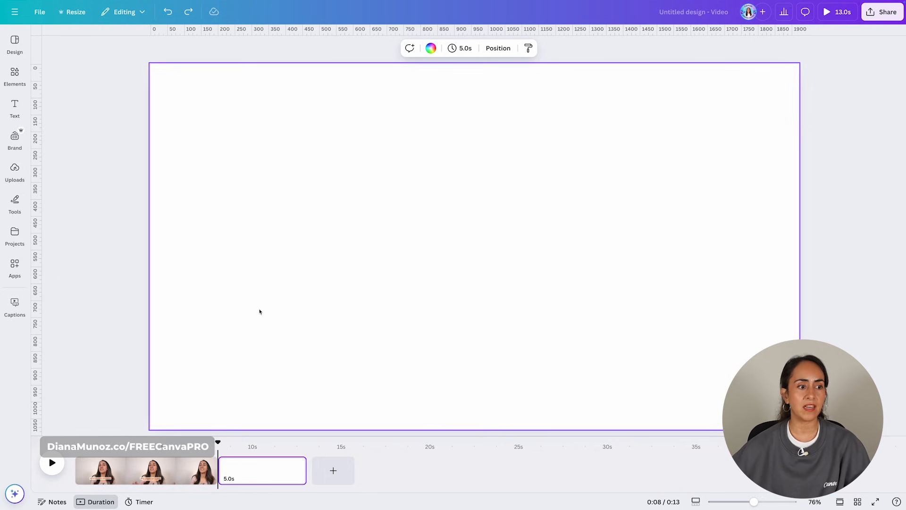
{"action": "left_click", "coordinate": [15, 170]}
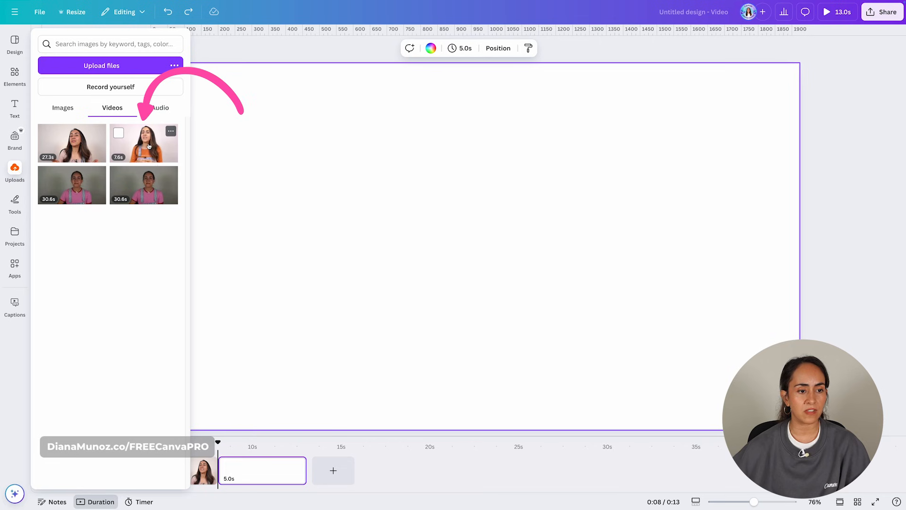
{"action": "left_click", "coordinate": [148, 146]}
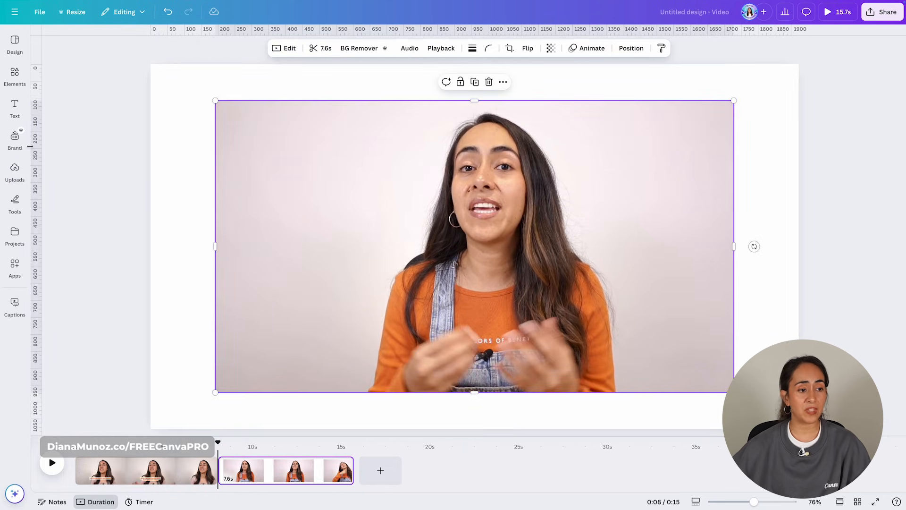
Step: Generate auto captions for only the Intro 2.mov video, deselecting Video for intro .mov
{"action": "left_click", "coordinate": [14, 108]}
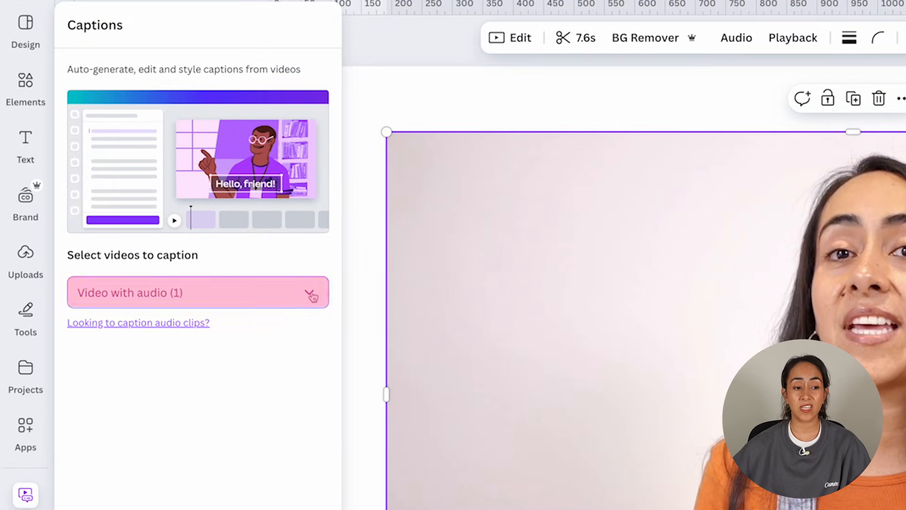
{"action": "left_click", "coordinate": [312, 295]}
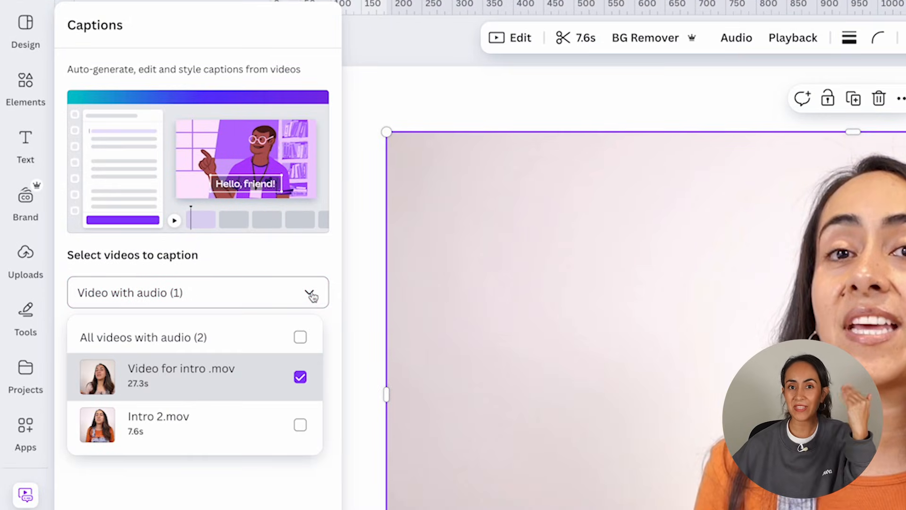
{"action": "left_click", "coordinate": [300, 376]}
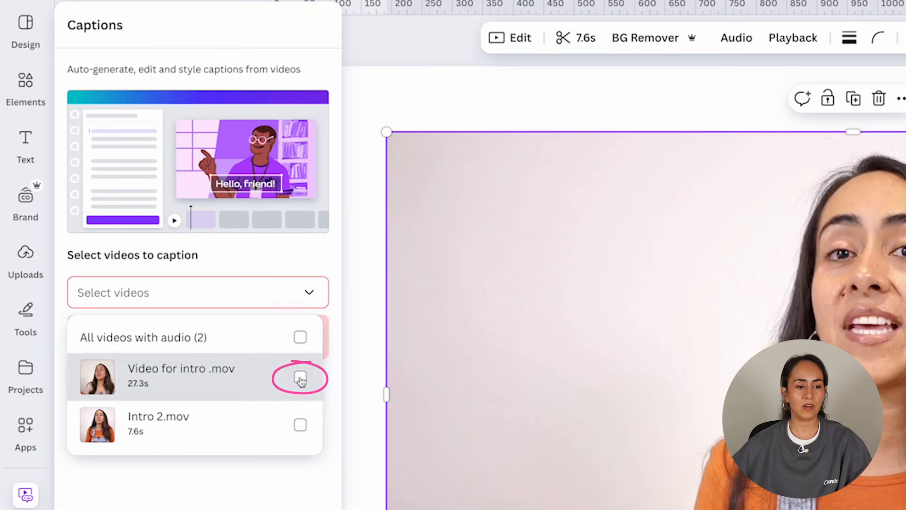
{"action": "left_click", "coordinate": [300, 425]}
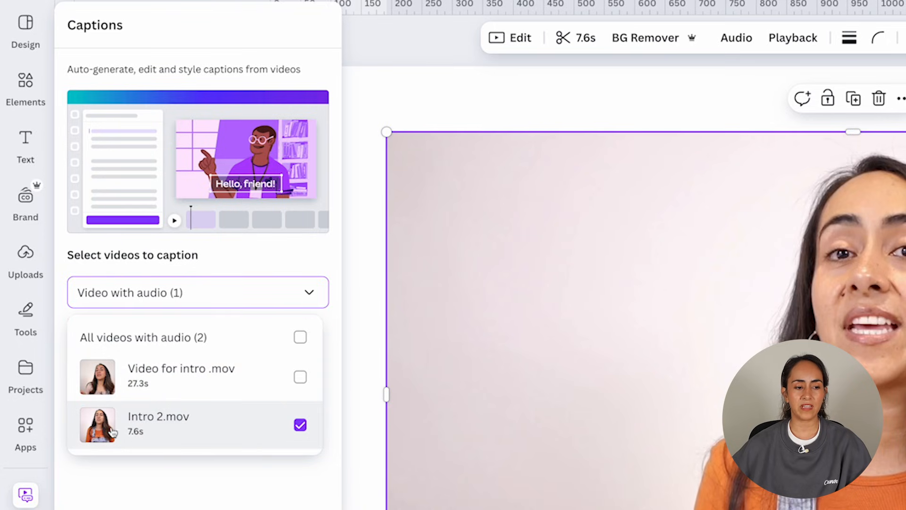
{"action": "left_click", "coordinate": [158, 366]}
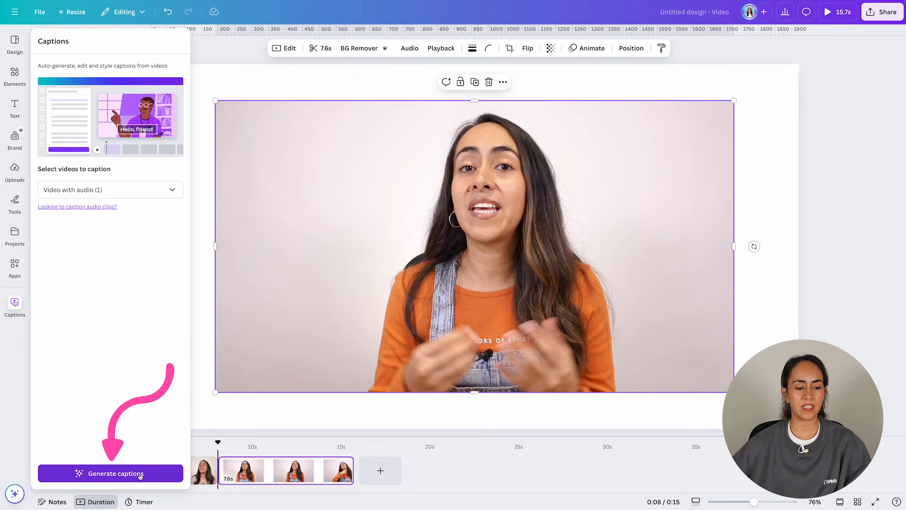
{"action": "left_click", "coordinate": [149, 474]}
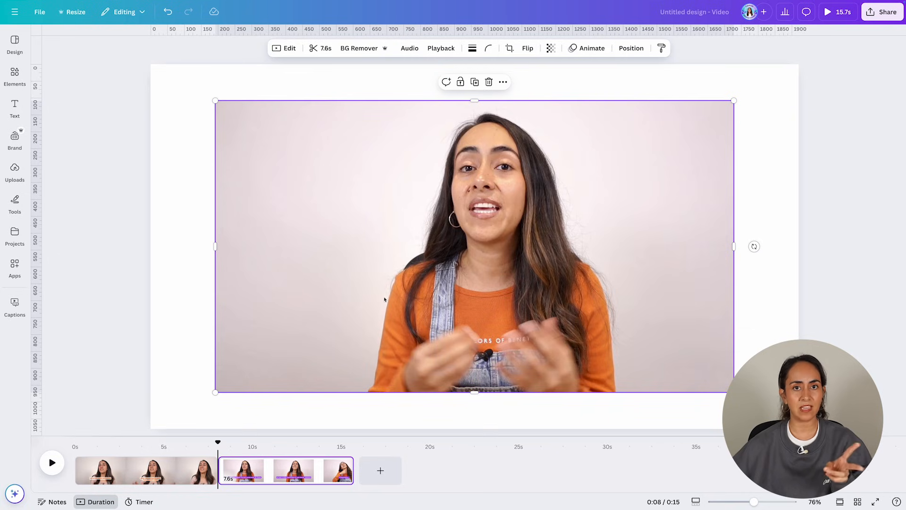
Step: Preview the captioned second clip, scrubbing back near its end to check the captions
{"action": "left_click", "coordinate": [48, 467]}
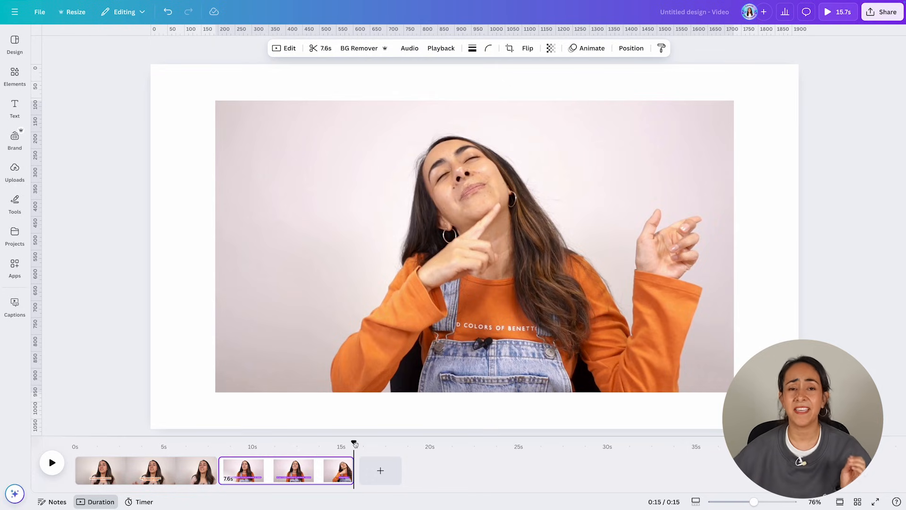
{"action": "left_click_drag", "start_coordinate": [355, 445], "coordinate": [326, 450]}
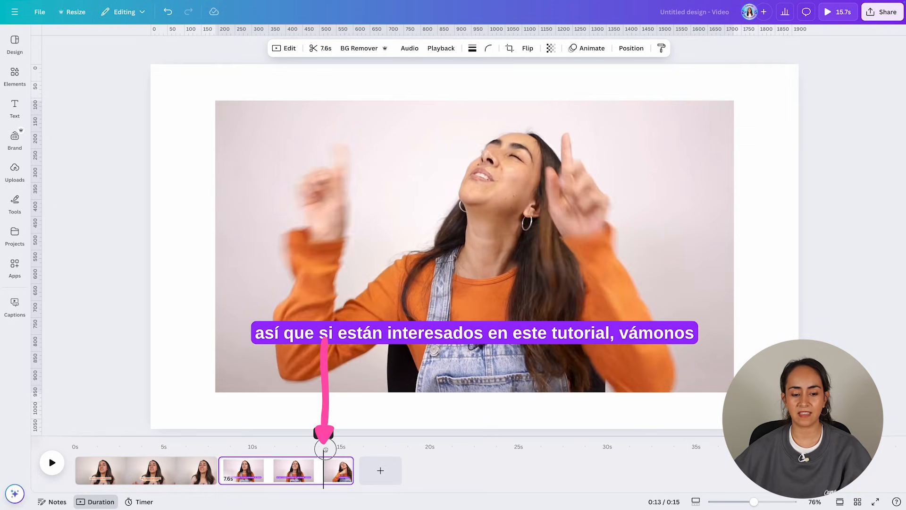
{"action": "left_click", "coordinate": [55, 466]}
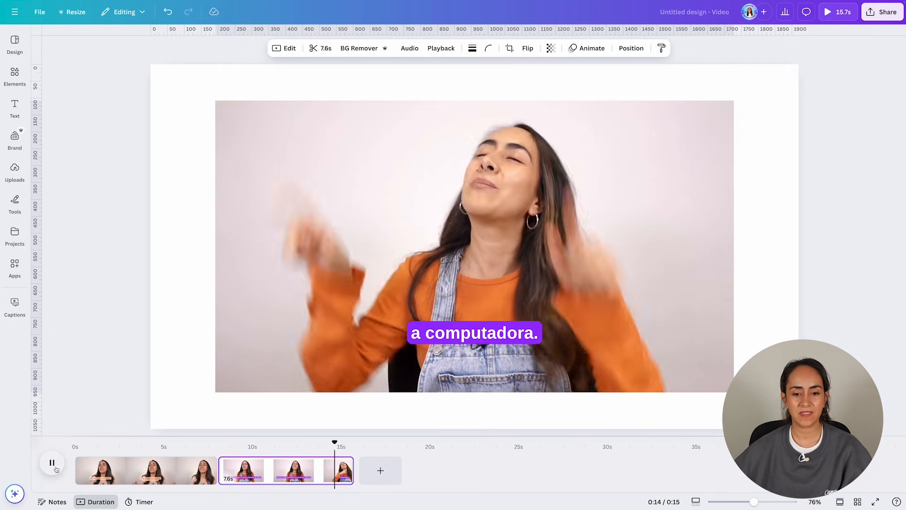
{"action": "left_click", "coordinate": [53, 465]}
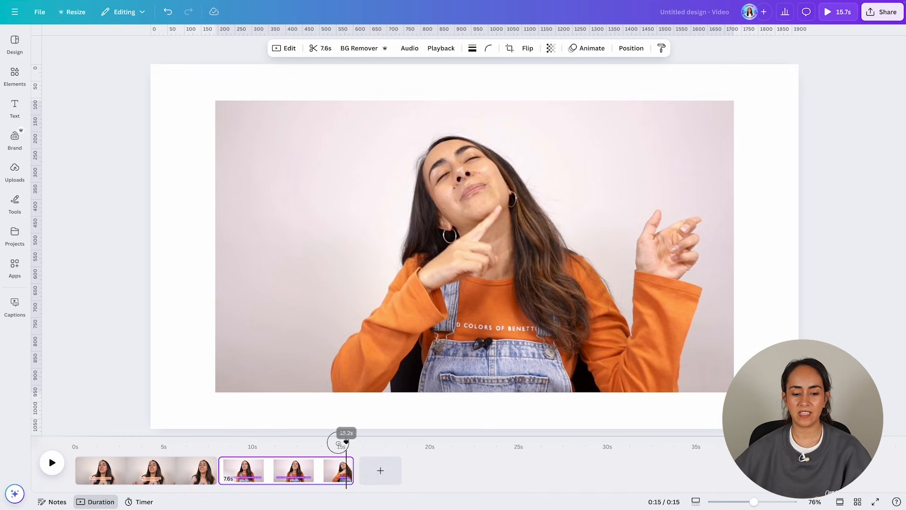
{"action": "left_click_drag", "start_coordinate": [338, 443], "coordinate": [332, 444]}
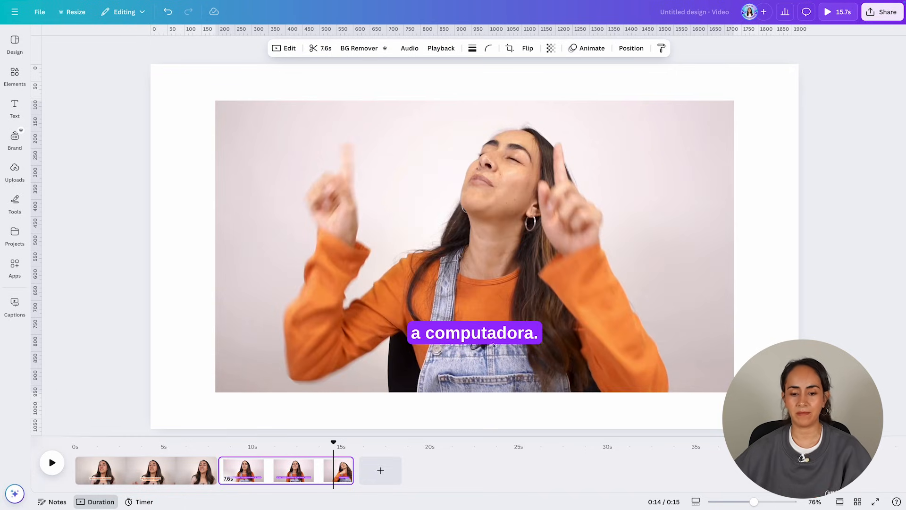
Step: Edit the last caption of the second clip to read "a mi computador." and play the preview
{"action": "left_click", "coordinate": [491, 341]}
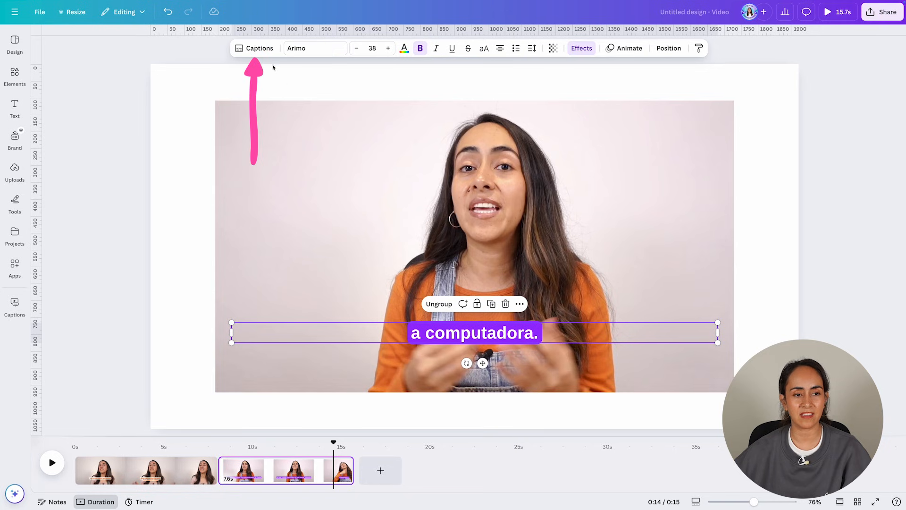
{"action": "left_click", "coordinate": [255, 48]}
{"action": "left_click", "coordinate": [55, 134]}
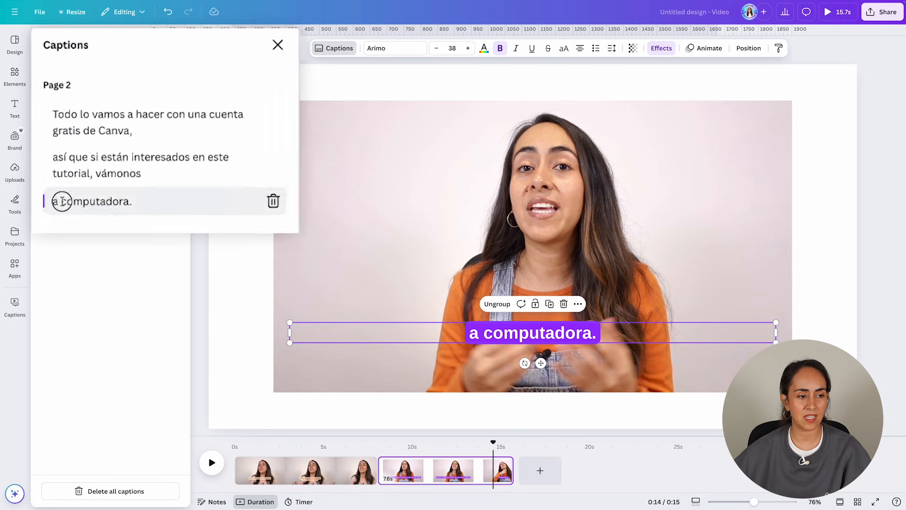
{"action": "type", "text": "ami"}
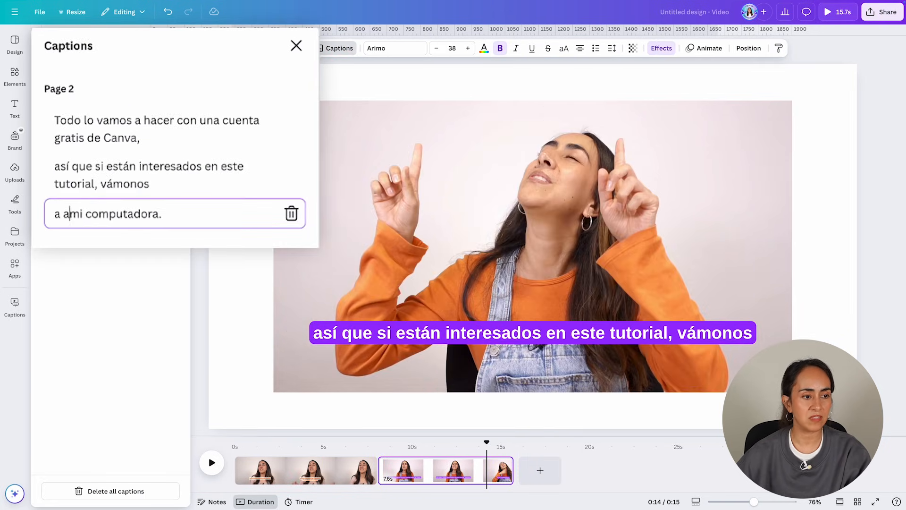
{"action": "key", "text": "BackSpace"}
{"action": "left_click", "coordinate": [155, 214]}
{"action": "key", "text": "BackSpace"}
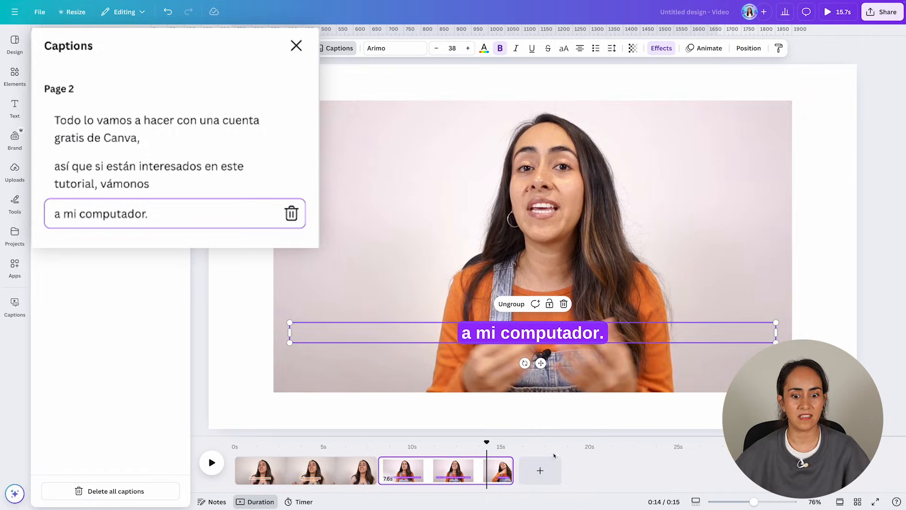
{"action": "left_click", "coordinate": [212, 462]}
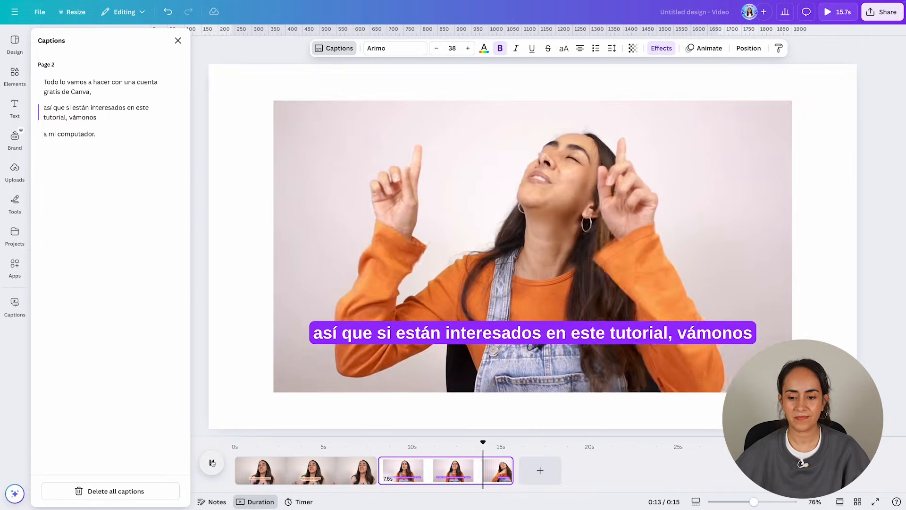